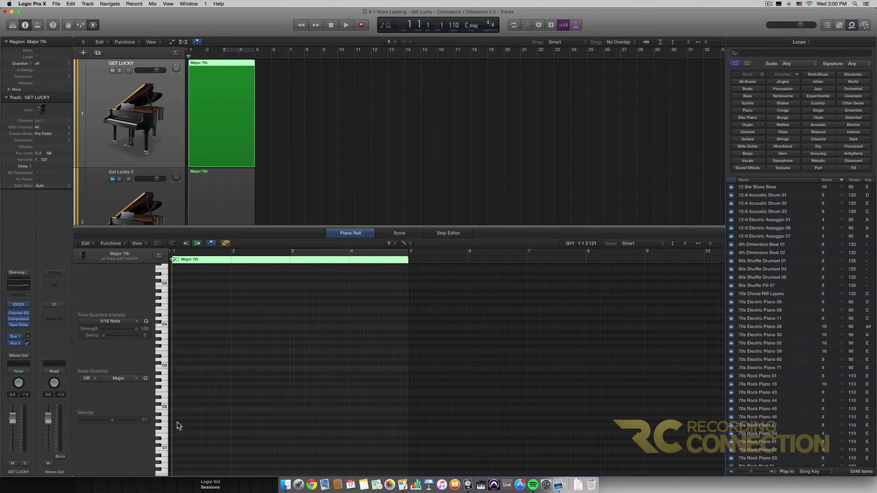
Create a one-bar B1 note at the start of the Major 7th region and copy it to D2, F#2 and E2 in bars 2, 3 and 4
{"action": "scroll", "coordinate": [178, 426], "scroll_direction": "down", "scroll_amount": 3}
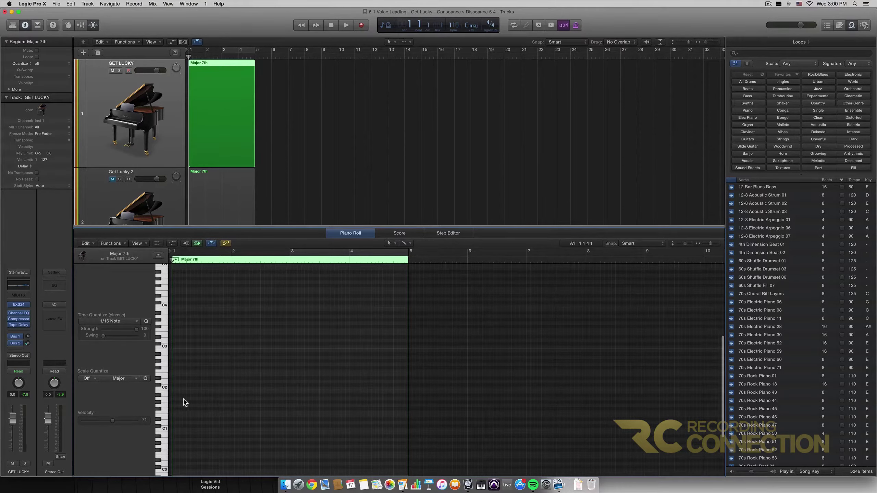
{"action": "scroll", "coordinate": [177, 398], "scroll_direction": "up", "scroll_amount": 1}
{"action": "right_click", "coordinate": [177, 387]}
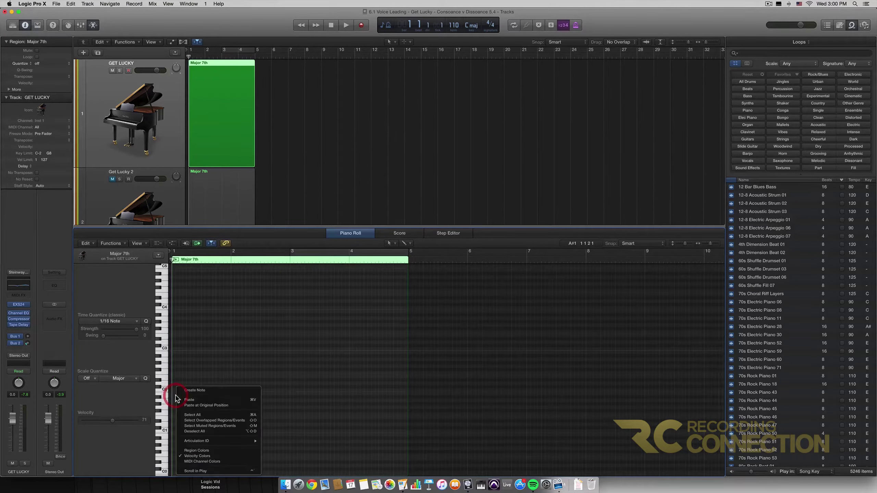
{"action": "left_click", "coordinate": [190, 391]}
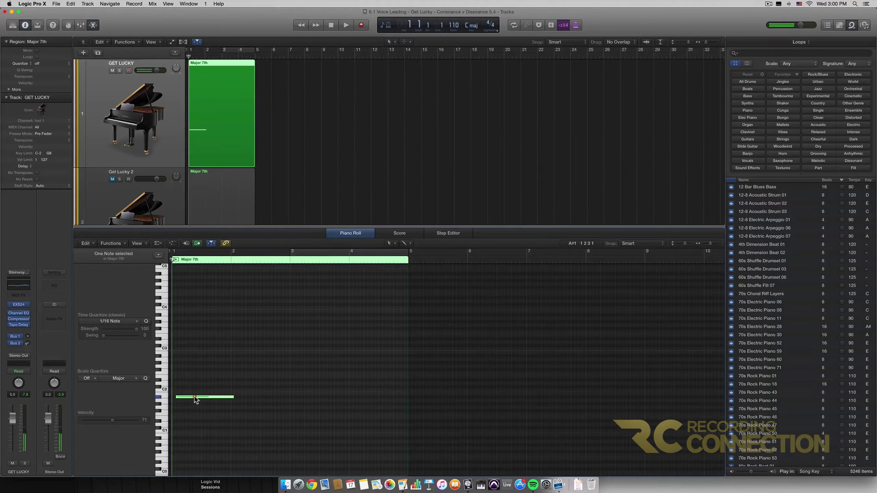
{"action": "left_click_drag", "start_coordinate": [193, 400], "coordinate": [190, 394]}
{"action": "mouse_move", "coordinate": [202, 397]}
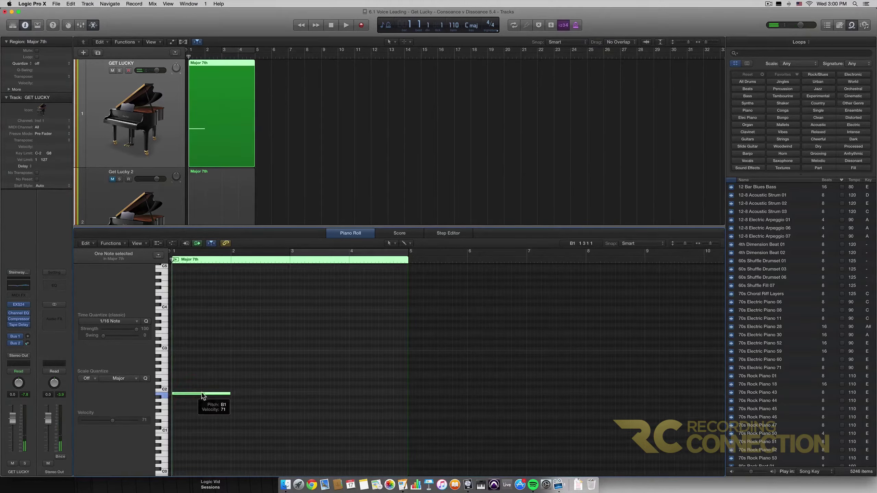
{"action": "left_click_drag", "start_coordinate": [202, 395], "coordinate": [311, 373]}
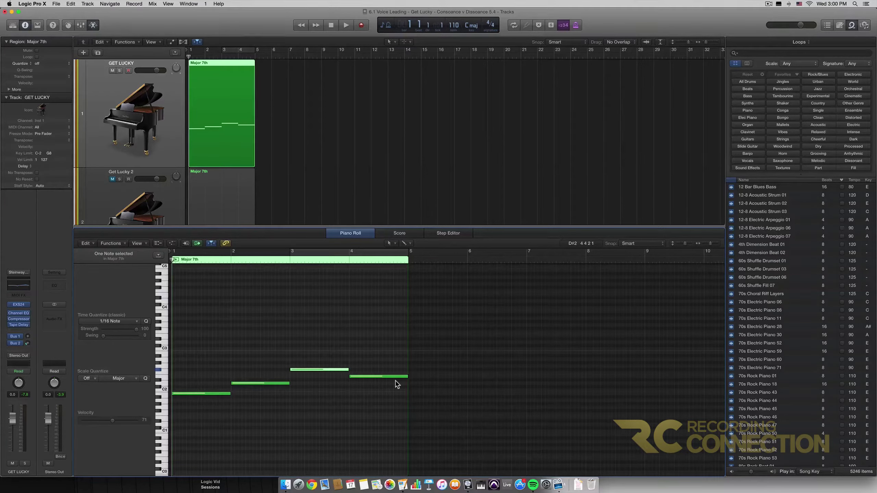
Play the four-bar root note line twice from the beginning
{"action": "key", "text": "space"}
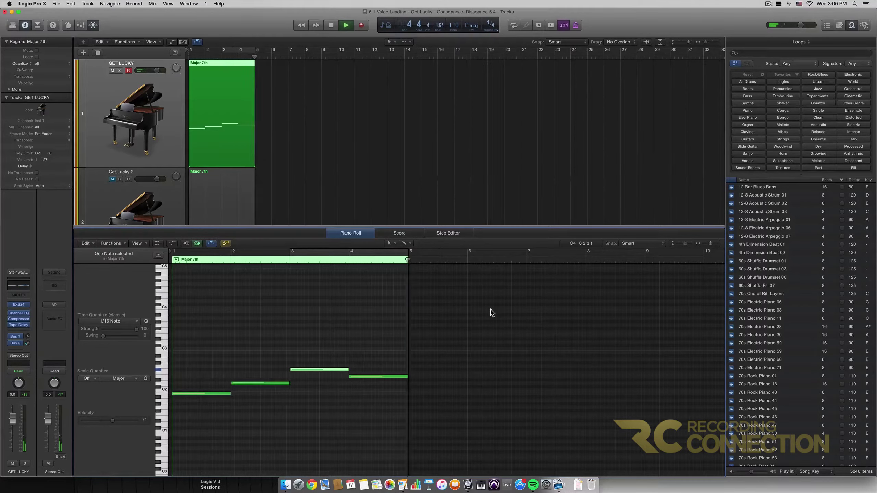
{"action": "key", "text": "Return"}
{"action": "key", "text": "space"}
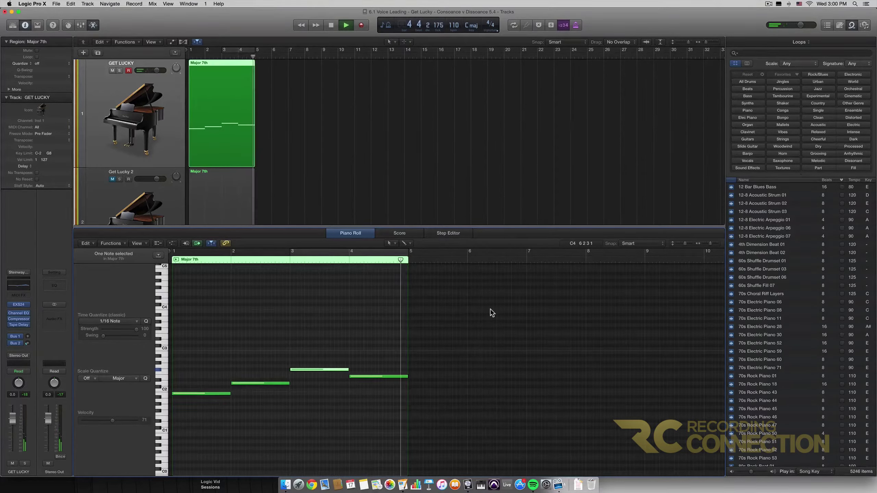
{"action": "key", "text": "space"}
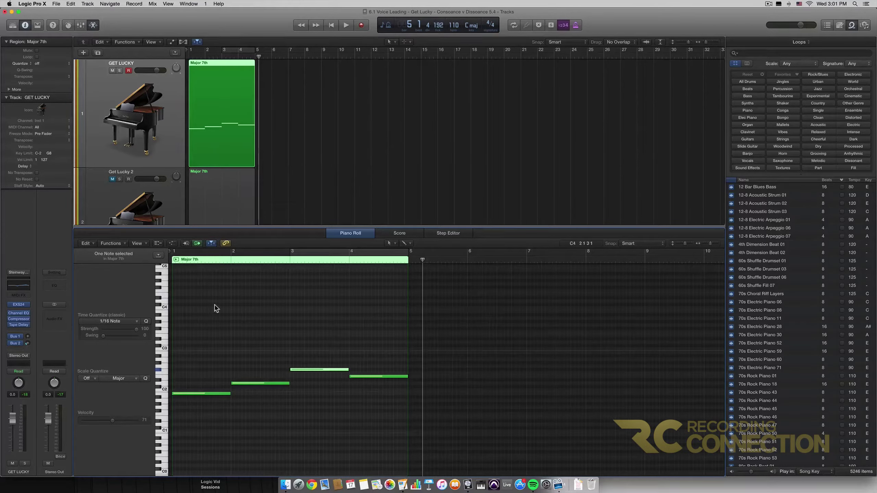
Copy the B1 root note in bar 1 up to D2, F#2 and A2 to build a four-note seventh chord
{"action": "scroll", "coordinate": [214, 308], "scroll_direction": "right", "scroll_amount": 1}
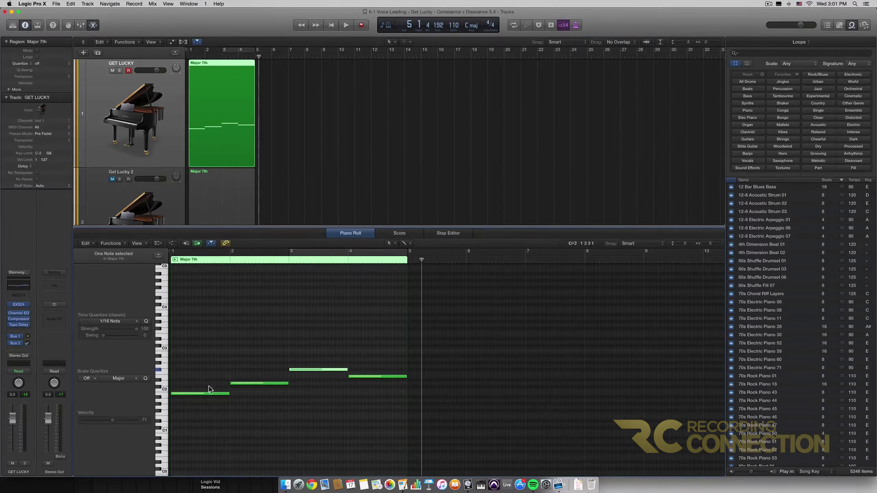
{"action": "left_click", "coordinate": [211, 406]}
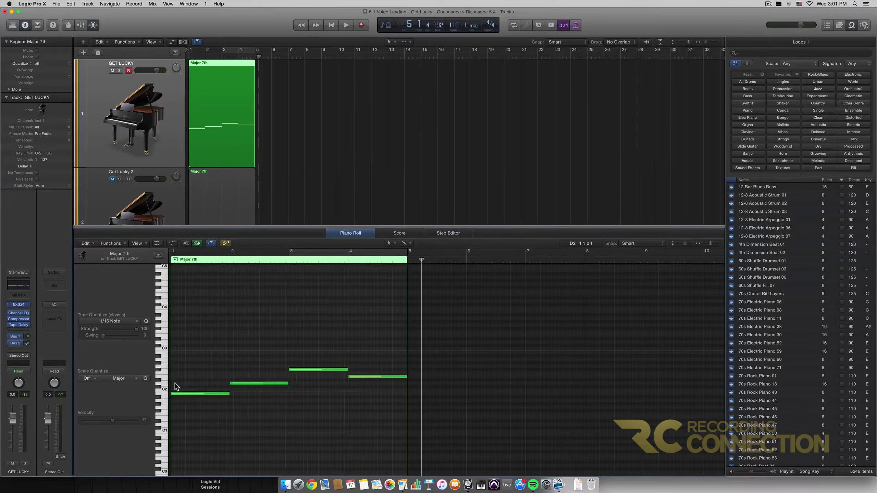
{"action": "left_click_drag", "start_coordinate": [178, 394], "coordinate": [189, 359]}
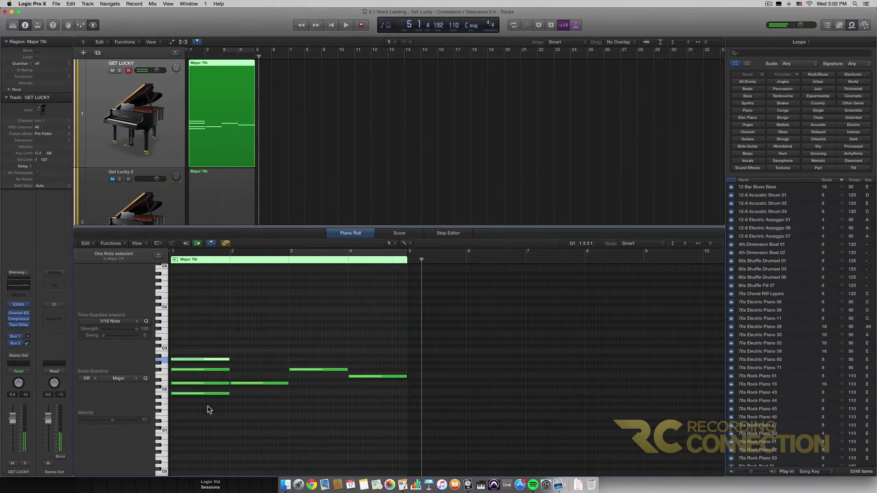
Audition the bar 1 root with the chord's third, fifth and seventh in turn, and play the full chord from the start
{"action": "left_click", "coordinate": [196, 397]}
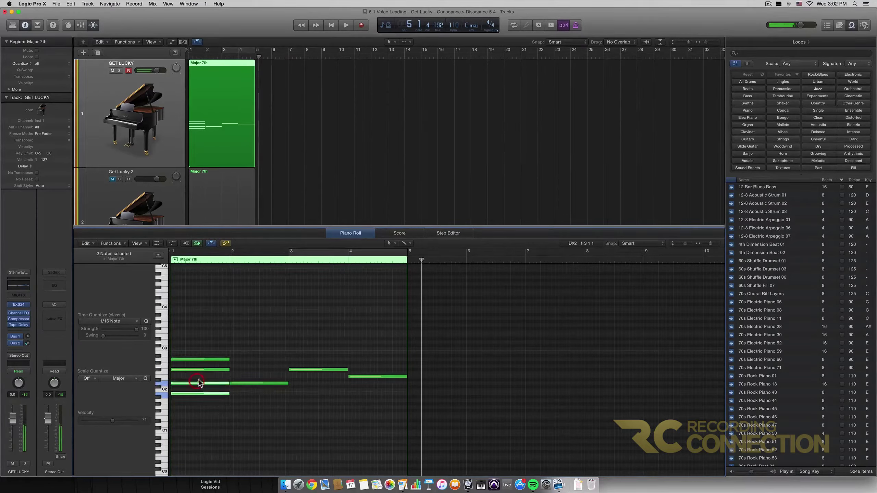
{"action": "left_click", "coordinate": [197, 406]}
{"action": "left_click", "coordinate": [198, 394]}
{"action": "left_click", "coordinate": [200, 369], "text": "shift"}
{"action": "left_click", "coordinate": [200, 403]}
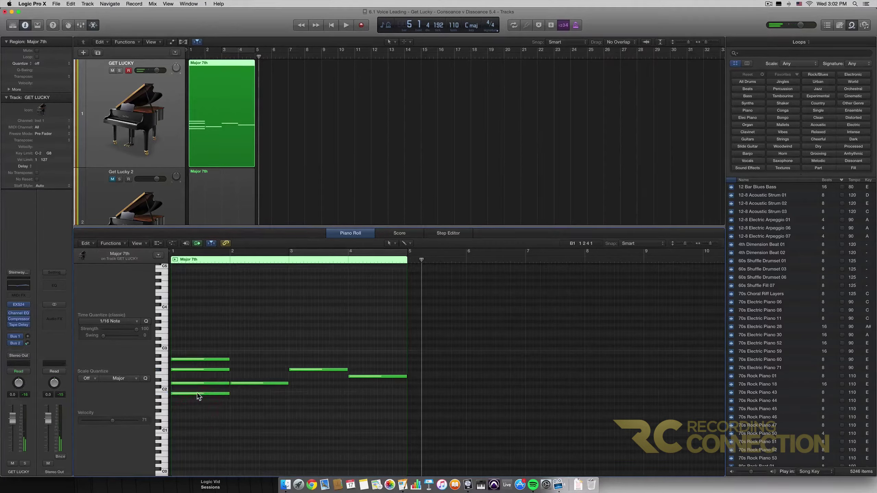
{"action": "left_click", "coordinate": [199, 394]}
{"action": "left_click", "coordinate": [200, 360], "text": "shift"}
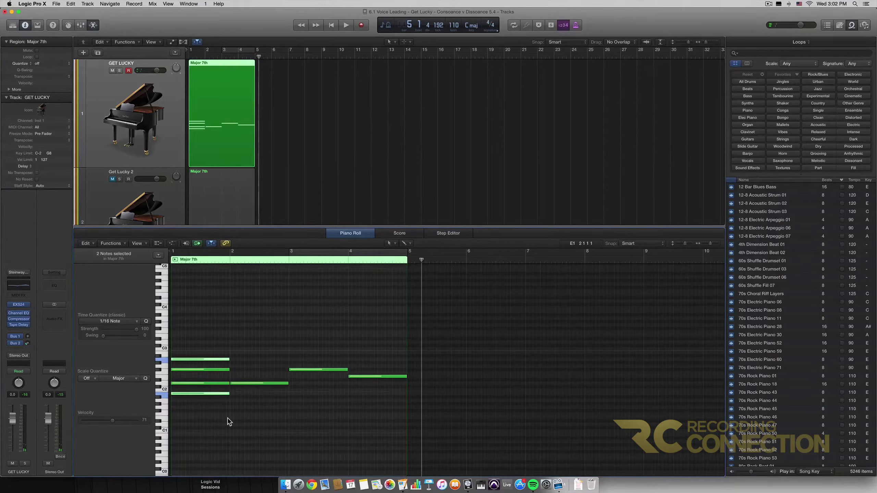
{"action": "key", "text": "Return"}
{"action": "key", "text": "space"}
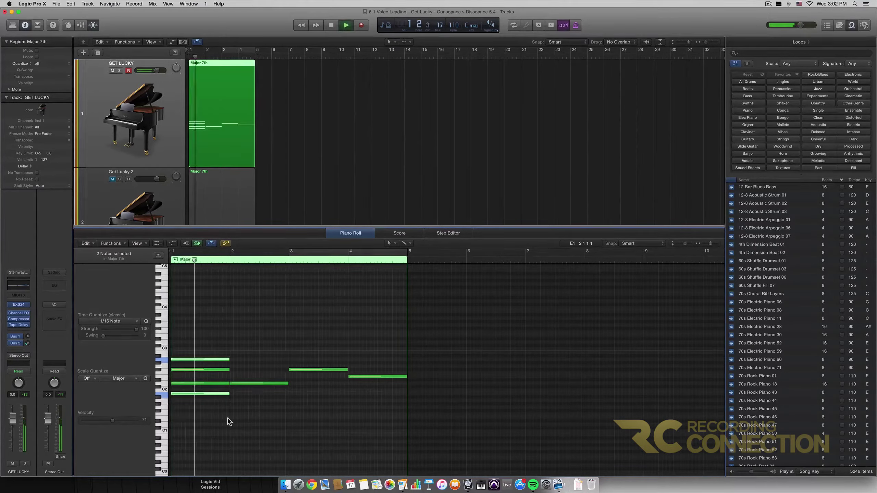
{"action": "key", "text": "space"}
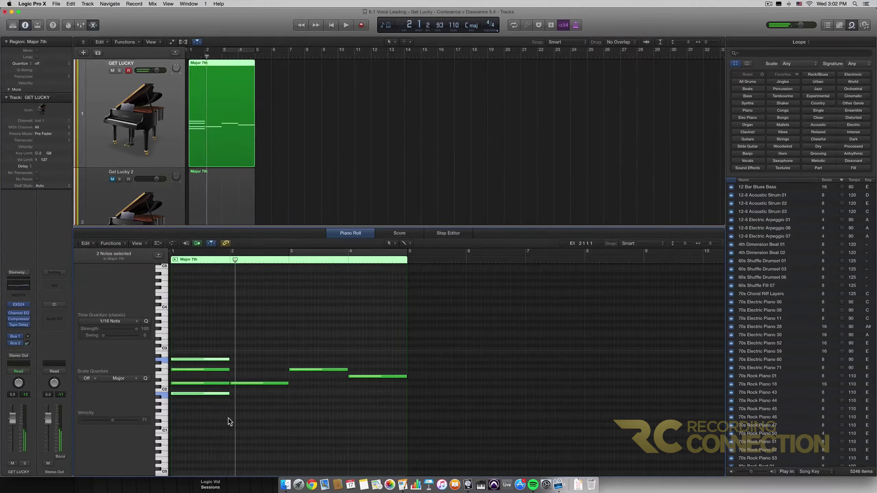
Raise the D2 note of the bar 1 chord by one octave to D3 and play the revised voicing
{"action": "scroll", "coordinate": [271, 341], "scroll_direction": "up", "scroll_amount": 2}
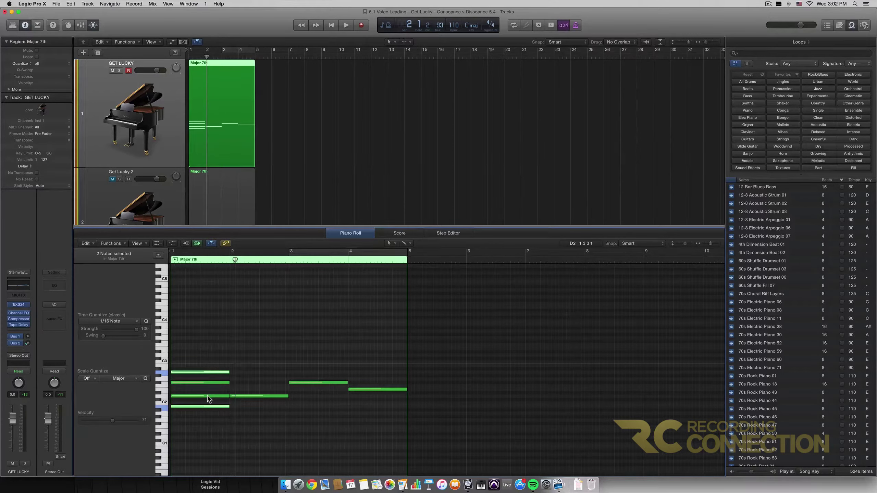
{"action": "mouse_move", "coordinate": [208, 398]}
{"action": "left_click", "coordinate": [208, 397]}
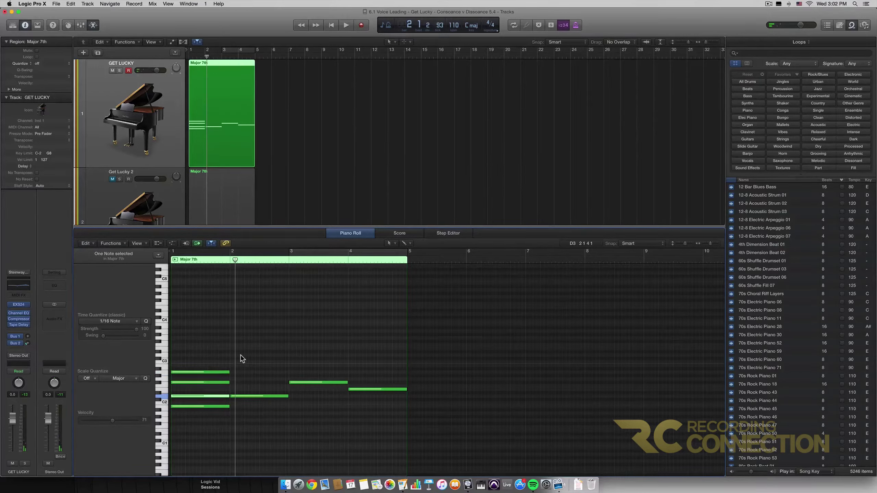
{"action": "key", "text": "alt+shift+Up"}
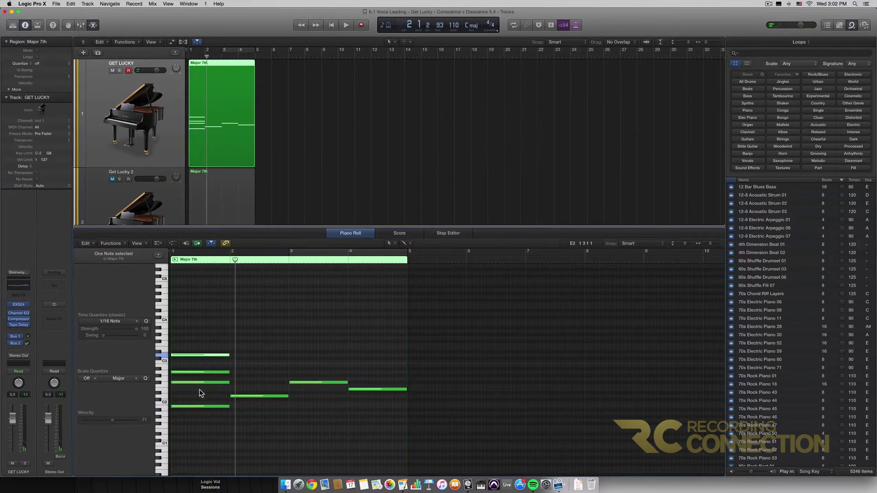
{"action": "key", "text": "Return"}
{"action": "key", "text": "space"}
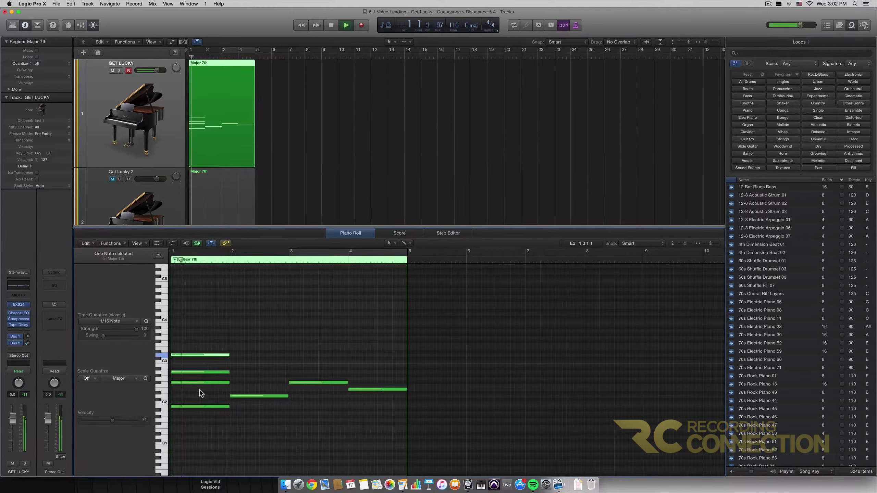
{"action": "key", "text": "space"}
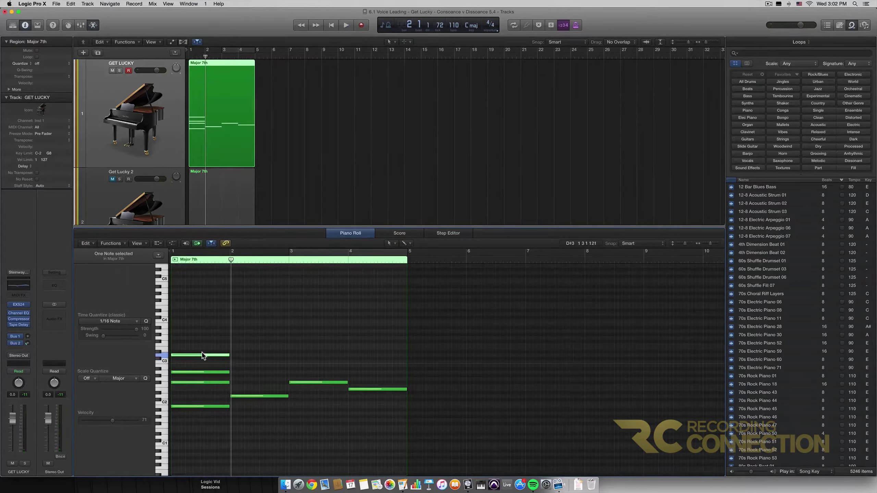
Select the three notes above the root in bar 1 to examine them, deselect them, and play the chord from the start
{"action": "left_click_drag", "start_coordinate": [196, 387], "coordinate": [196, 350]}
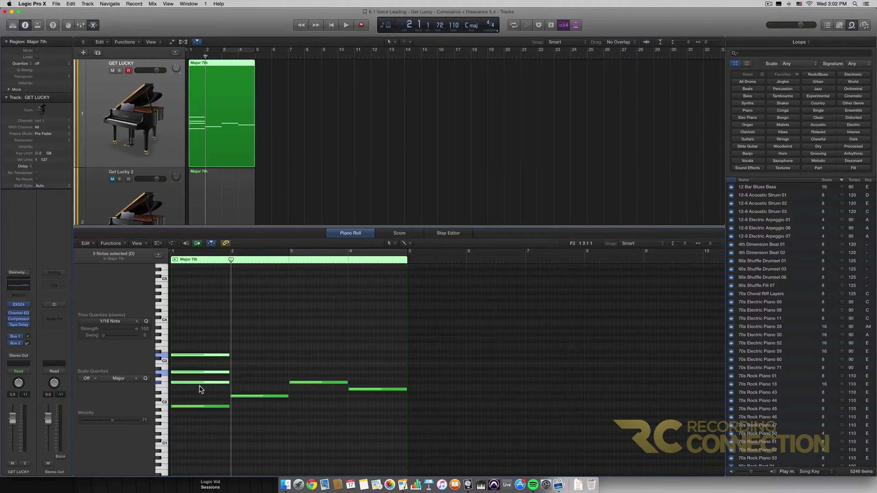
{"action": "mouse_move", "coordinate": [202, 385]}
{"action": "left_click", "coordinate": [180, 364]}
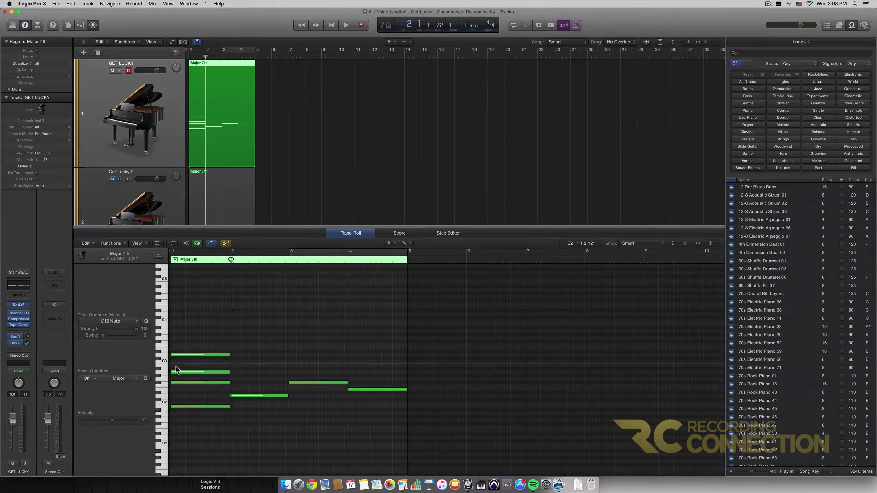
{"action": "key", "text": "Return"}
{"action": "key", "text": "space"}
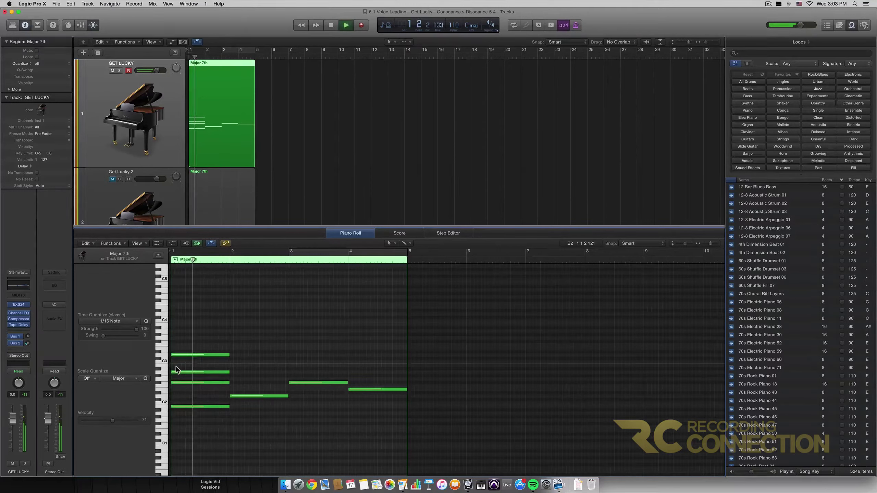
{"action": "key", "text": "space"}
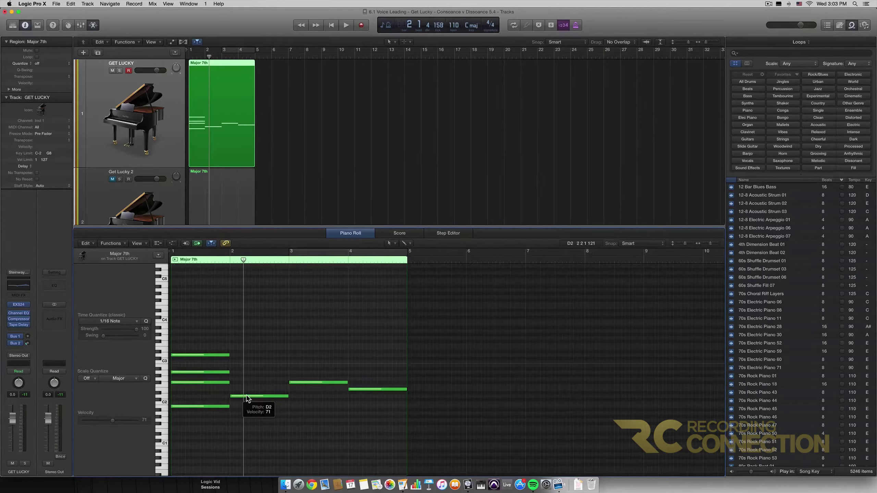
Add F#2, A2 and D3 above the D2 root in bar 2, and mute the single notes in bars 3 and 4
{"action": "left_click_drag", "start_coordinate": [247, 397], "coordinate": [255, 373]}
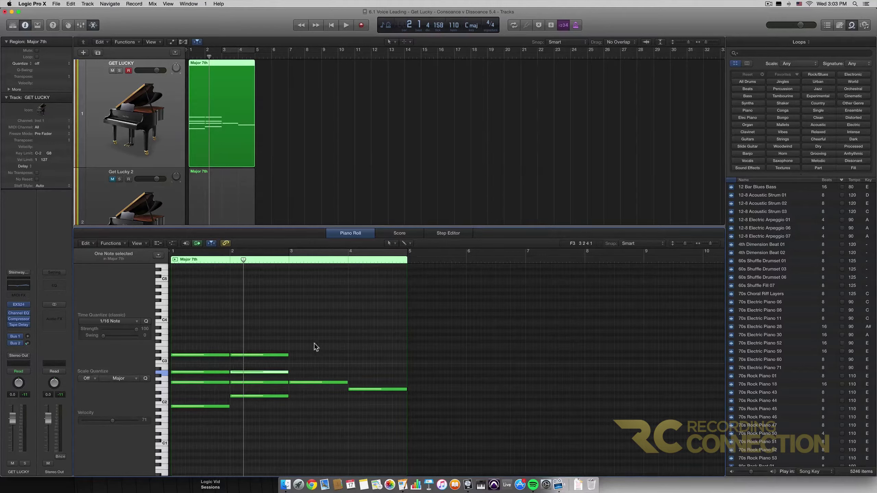
{"action": "left_click_drag", "start_coordinate": [313, 344], "coordinate": [389, 433]}
{"action": "key", "text": "ctrl+m"}
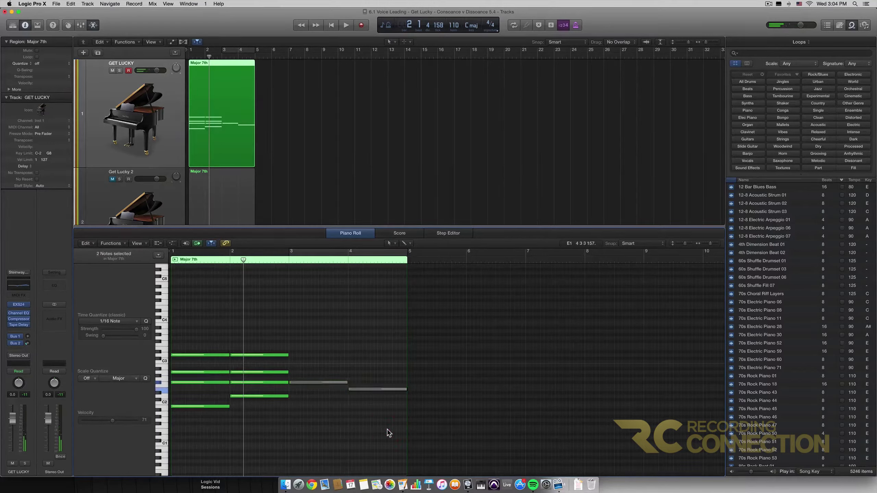
Play the first two chords from the start, select the three upper notes of each, and play them again to compare the voicings
{"action": "key", "text": "Return"}
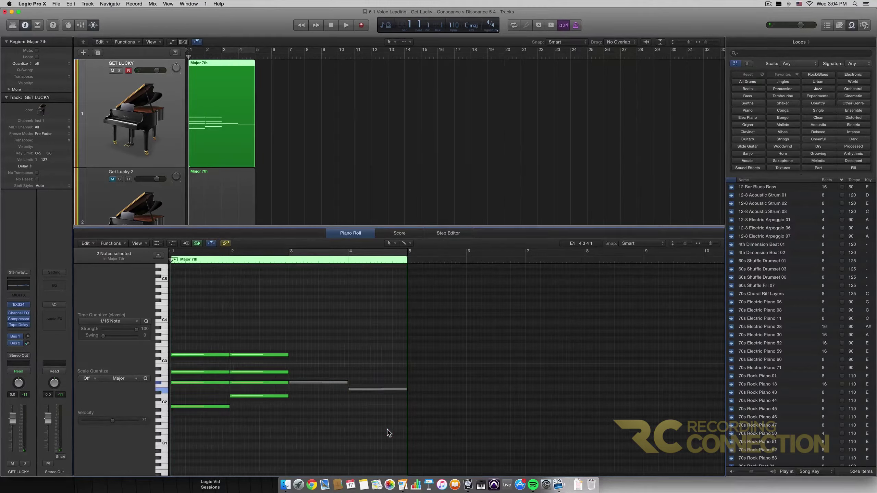
{"action": "key", "text": "space"}
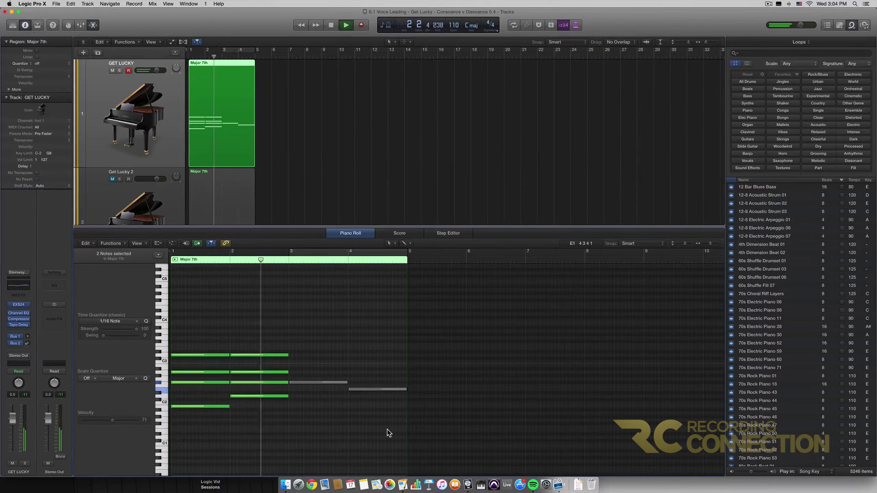
{"action": "key", "text": "space"}
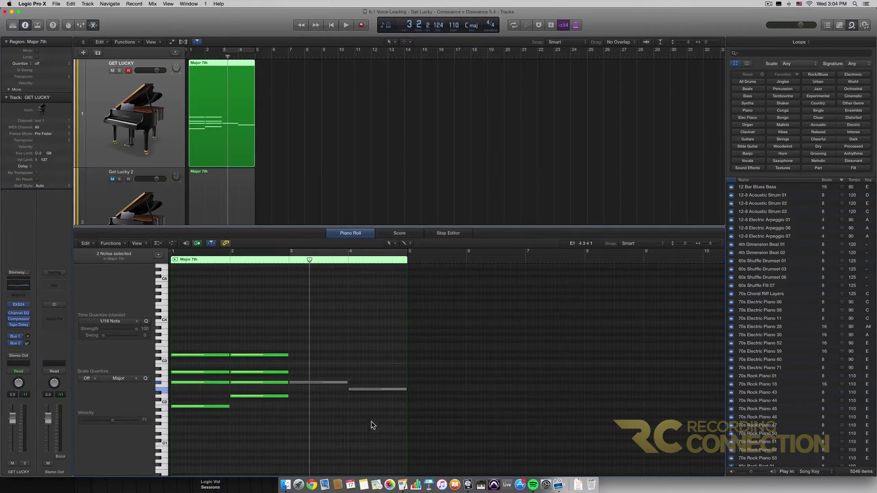
{"action": "left_click_drag", "start_coordinate": [187, 329], "coordinate": [256, 389]}
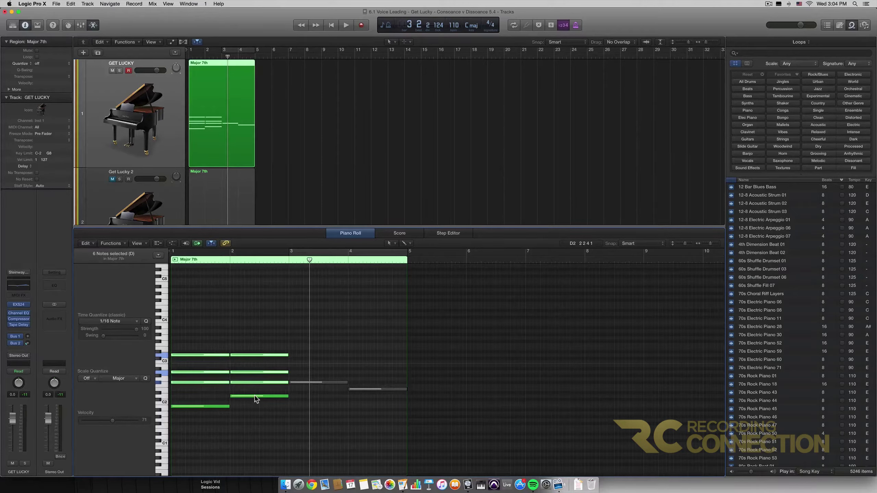
{"action": "key", "text": "Return"}
{"action": "key", "text": "space"}
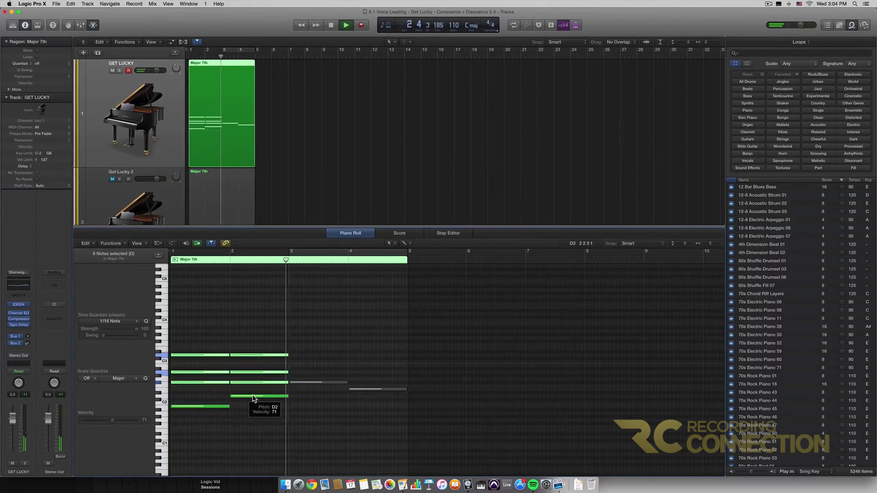
{"action": "key", "text": "space"}
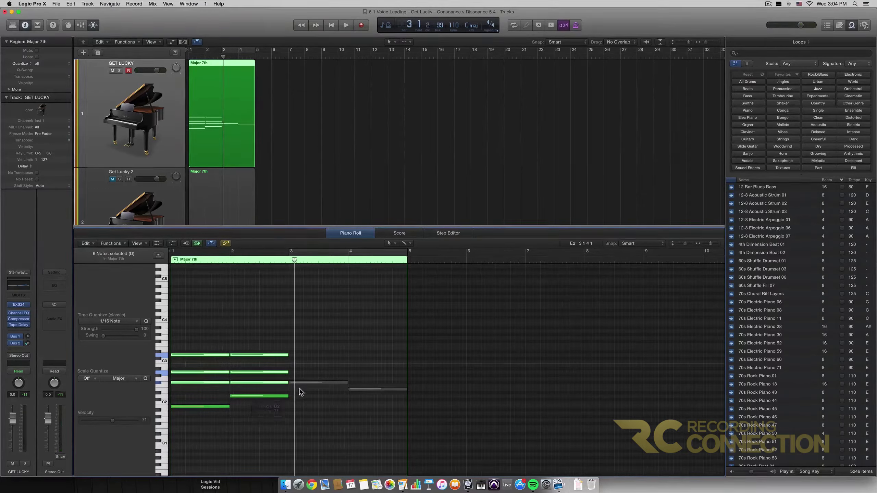
Lower the muted F#2 and E2 root notes in bars 3 and 4 by one octave to F#1 and E1
{"action": "left_click_drag", "start_coordinate": [316, 364], "coordinate": [362, 394]}
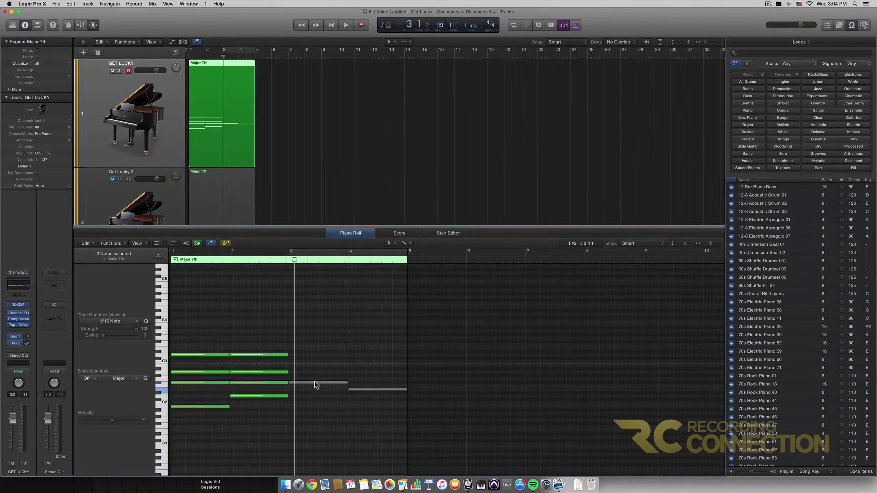
{"action": "left_click", "coordinate": [264, 333]}
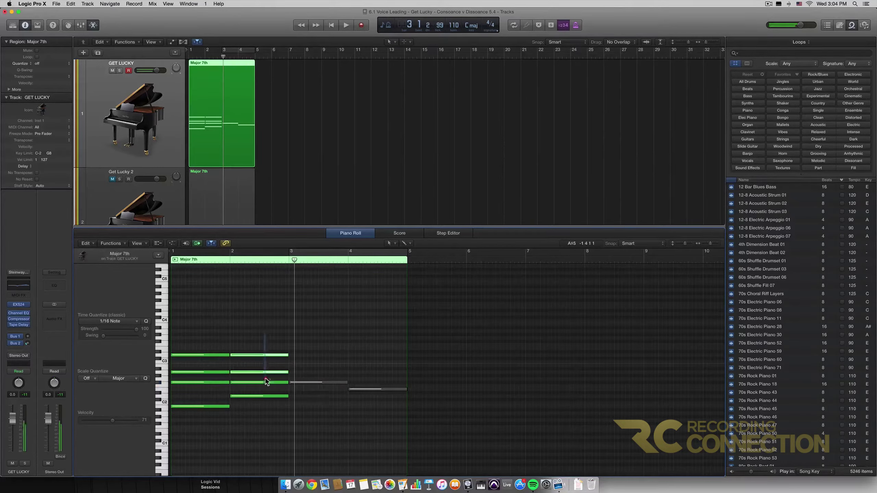
{"action": "left_click_drag", "start_coordinate": [266, 381], "coordinate": [265, 385]}
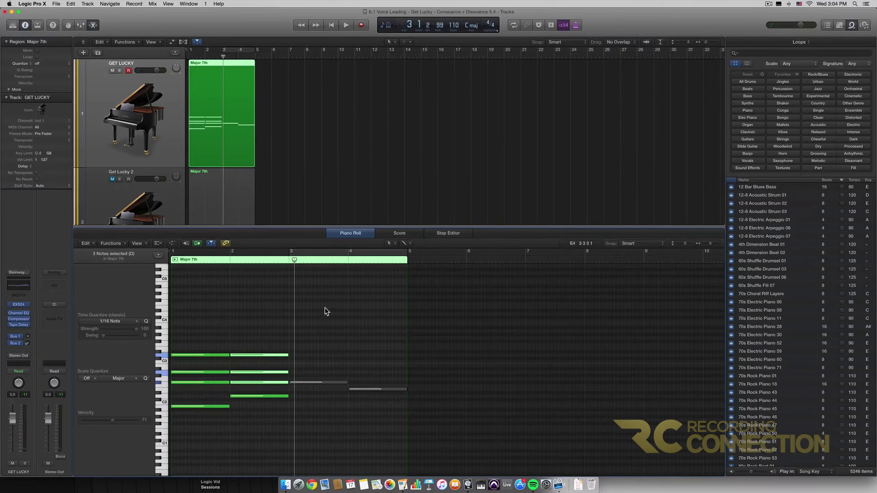
{"action": "left_click_drag", "start_coordinate": [316, 344], "coordinate": [388, 397]}
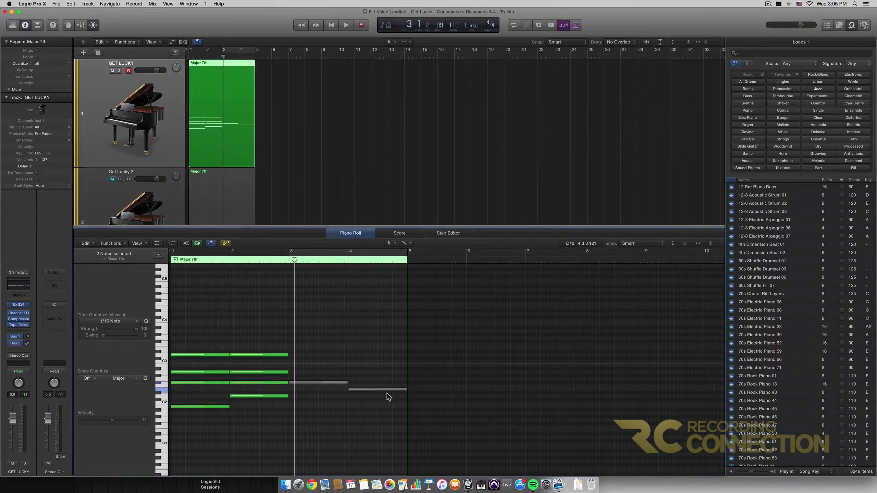
{"action": "key", "text": "alt+shift+Down"}
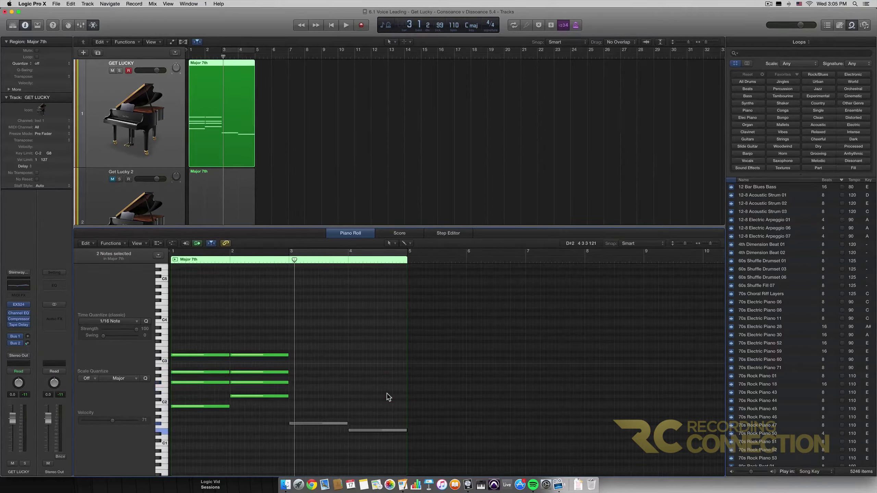
Unmute the F#1 and E1 roots in bars 3 and 4 and play the progression from the start
{"action": "left_click", "coordinate": [365, 437]}
{"action": "left_click", "coordinate": [365, 438]}
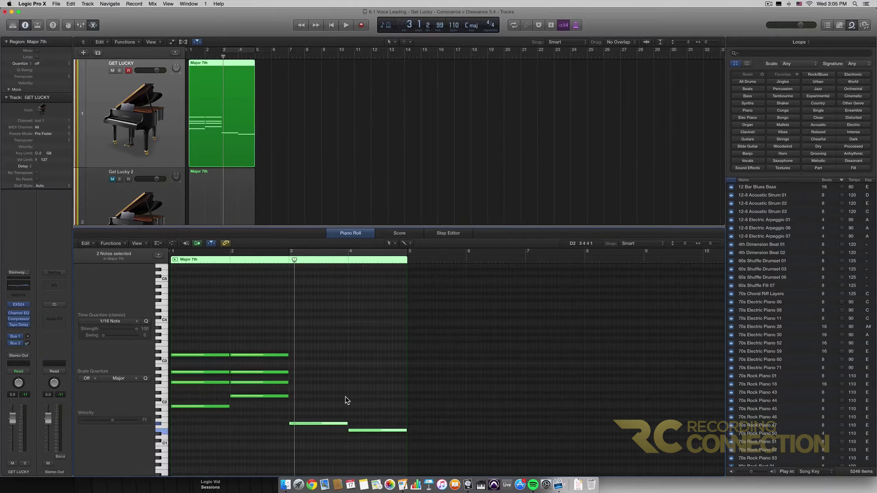
{"action": "key", "text": "Return"}
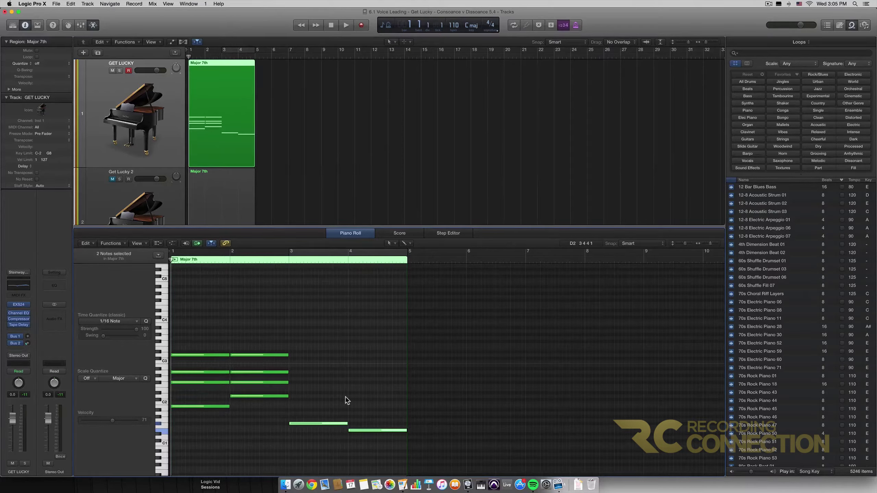
{"action": "key", "text": "space"}
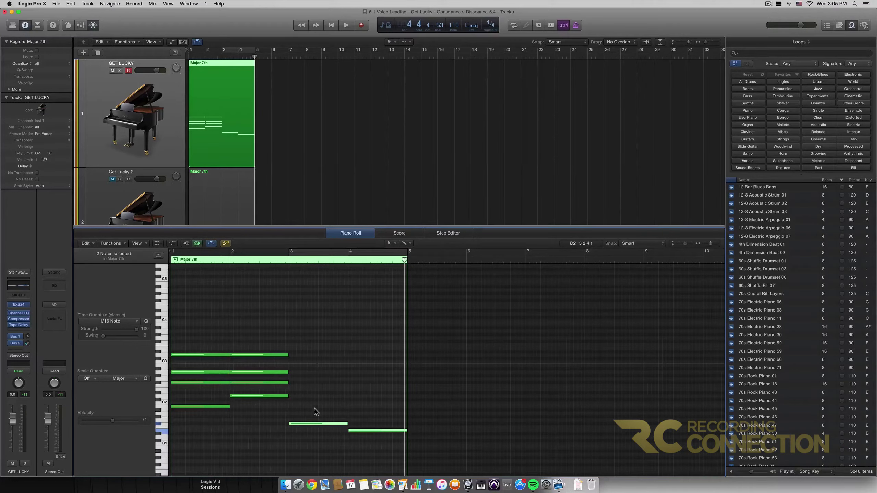
Build a seventh chord in bar 3 by adding A1, C#2 and E2 above the F#1 root
{"action": "scroll", "coordinate": [306, 427], "scroll_direction": "left", "scroll_amount": 1}
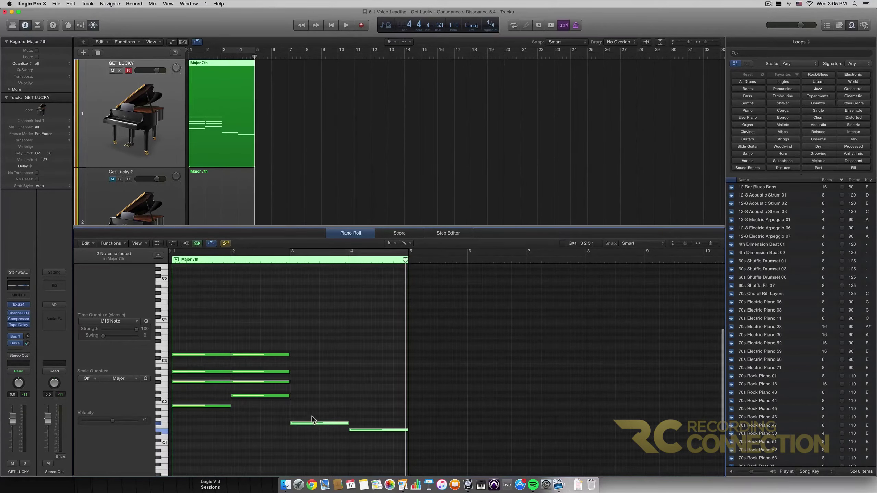
{"action": "left_click", "coordinate": [312, 432]}
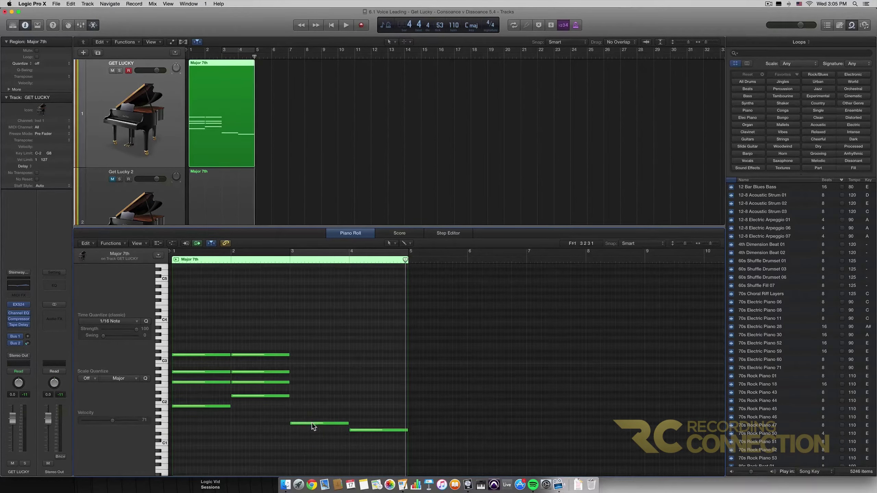
{"action": "left_click_drag", "start_coordinate": [313, 424], "coordinate": [318, 389]}
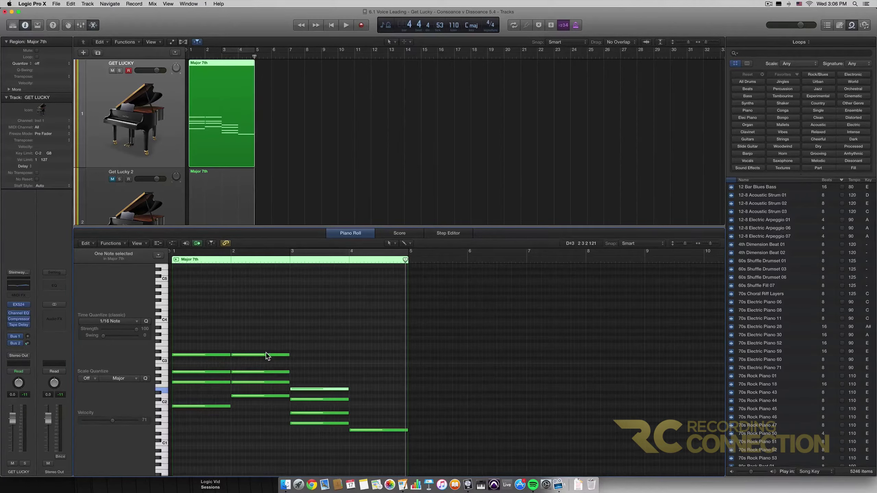
Raise the A1 of the bar 3 chord by one octave to A2 and select it together with bar 2's A2
{"action": "mouse_move", "coordinate": [265, 356]}
{"action": "left_click", "coordinate": [321, 413]}
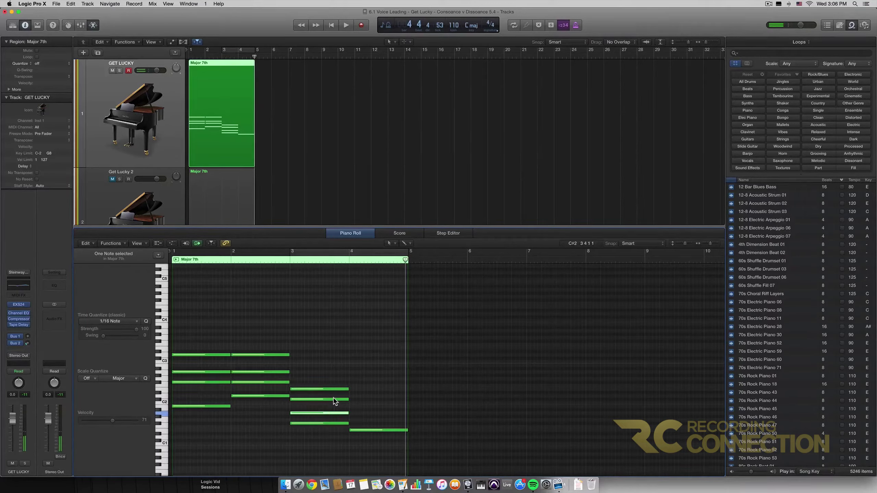
{"action": "key", "text": "alt+shift+Up"}
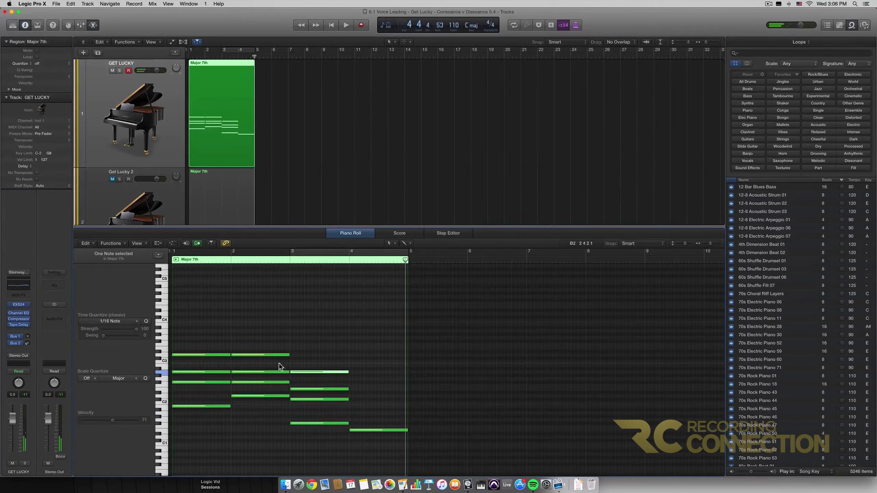
{"action": "left_click", "coordinate": [287, 372], "text": "shift"}
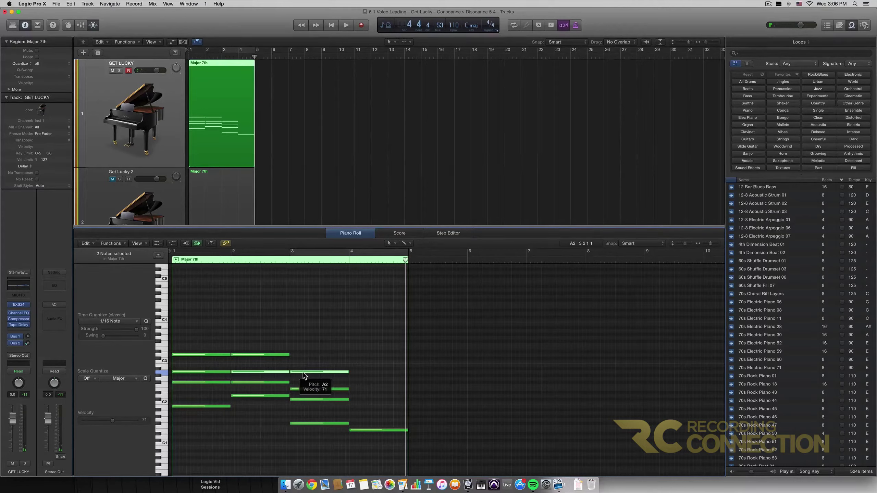
Select the D2 in bar 2 and the C#2 in bar 3 together to compare the movement between them
{"action": "left_click", "coordinate": [312, 400]}
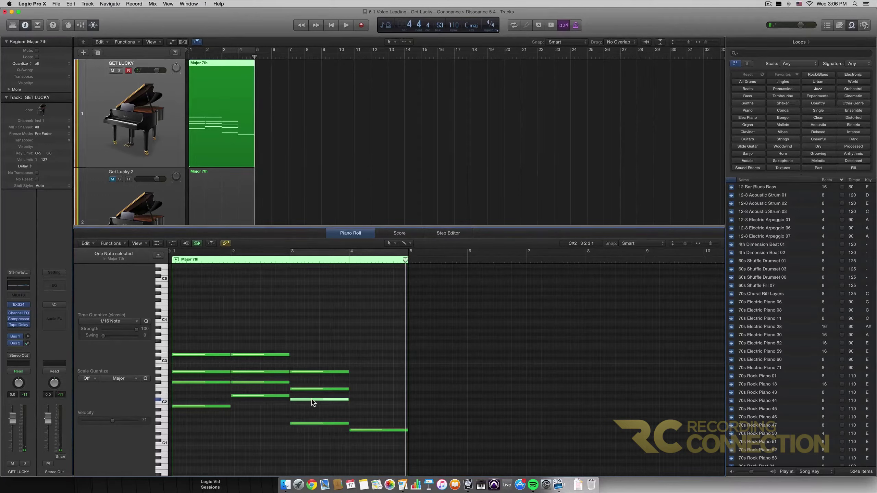
{"action": "left_click", "coordinate": [269, 396]}
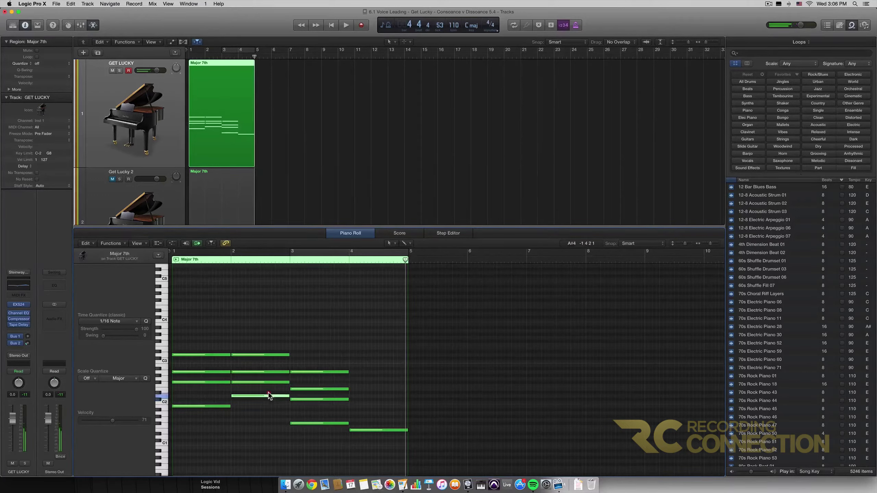
{"action": "left_click", "coordinate": [299, 399], "text": "shift"}
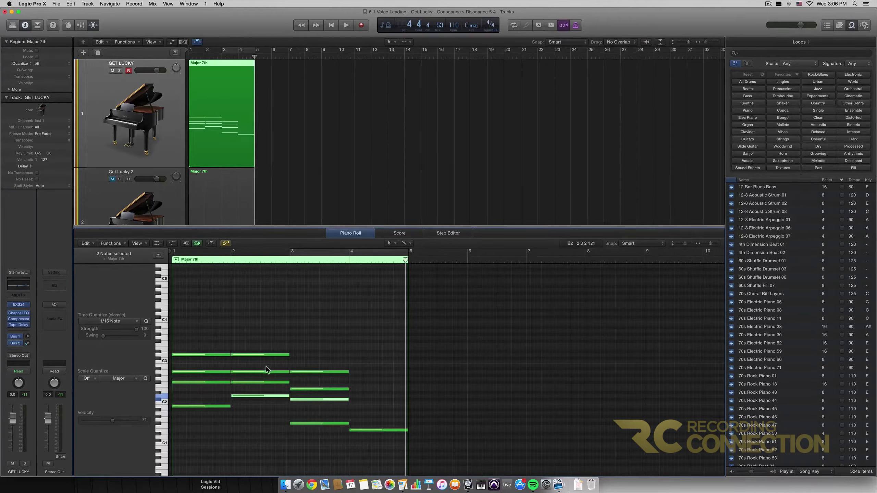
Check the D3 in bar 2, and raise the E2 of the bar 3 chord by one octave to E3
{"action": "left_click", "coordinate": [265, 355]}
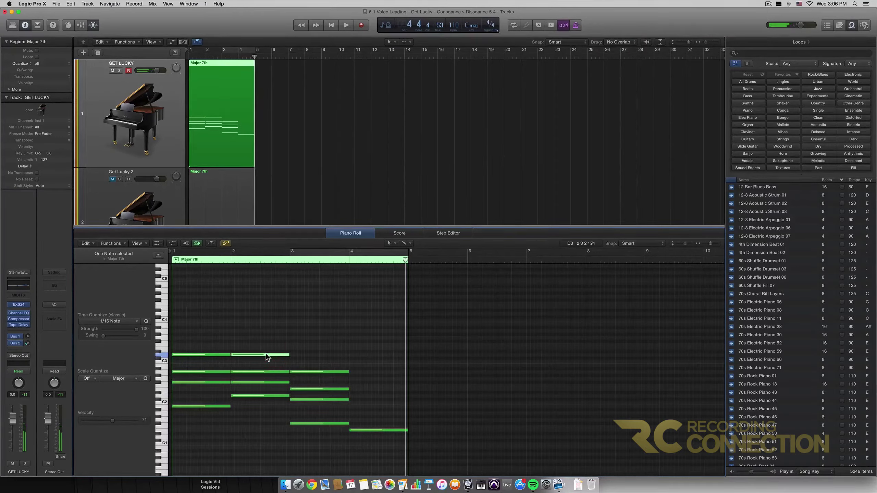
{"action": "left_click", "coordinate": [314, 389]}
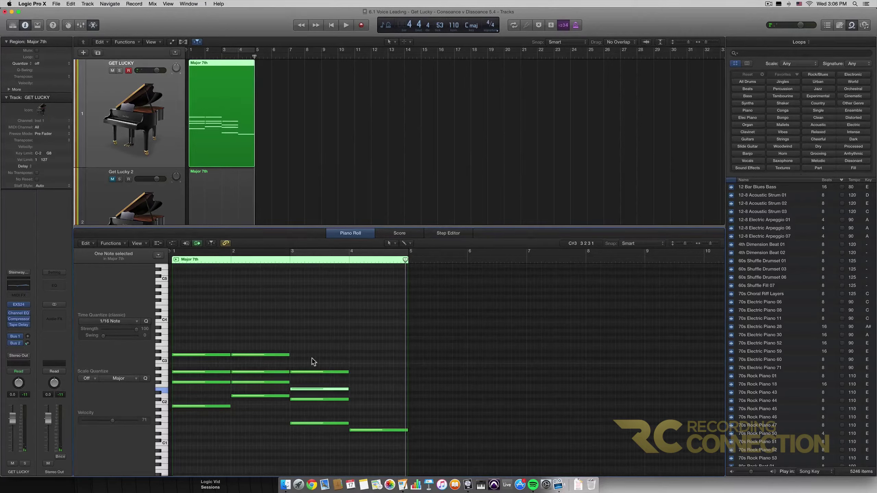
{"action": "key", "text": "alt+shift+Up"}
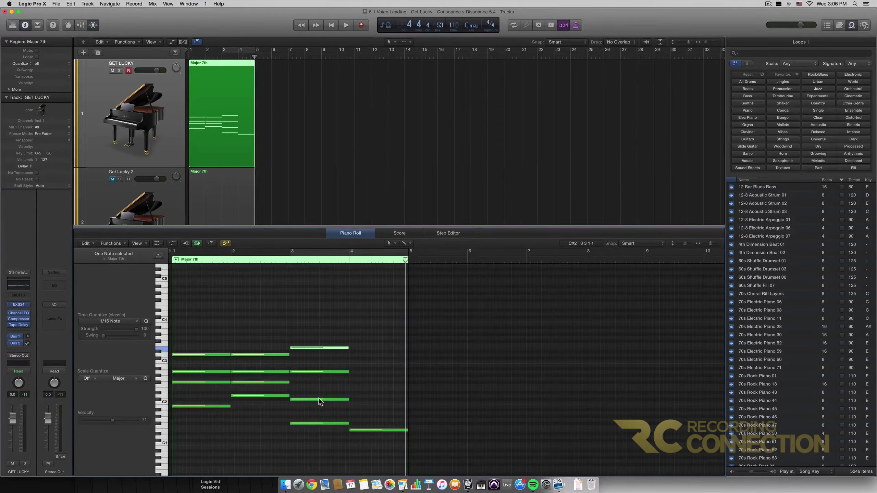
Select the C#2, A2 and E3 notes above the bar 3 root to examine the voicing, and return to the start
{"action": "mouse_move", "coordinate": [319, 401]}
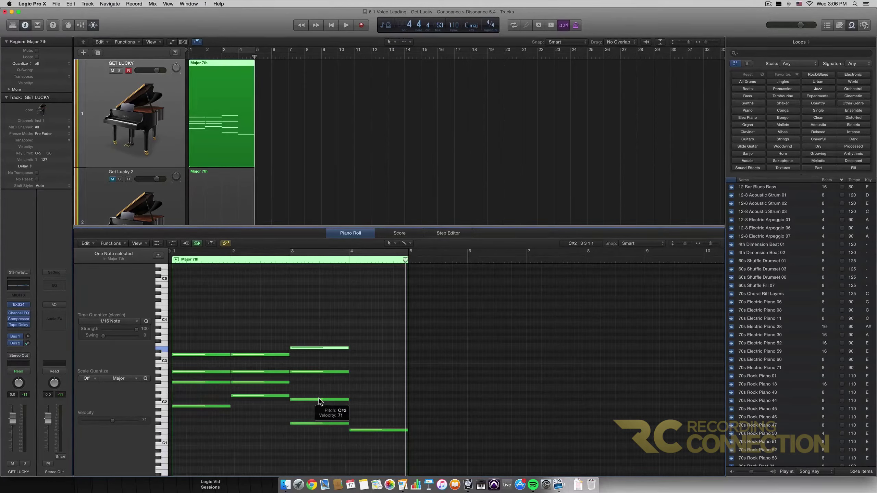
{"action": "left_click", "coordinate": [318, 400]}
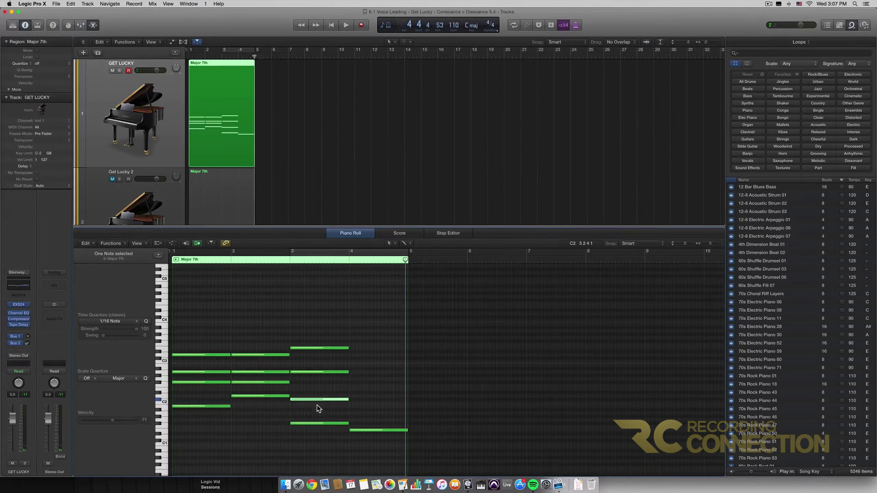
{"action": "left_click", "coordinate": [318, 374]}
{"action": "left_click_drag", "start_coordinate": [317, 329], "coordinate": [317, 402]}
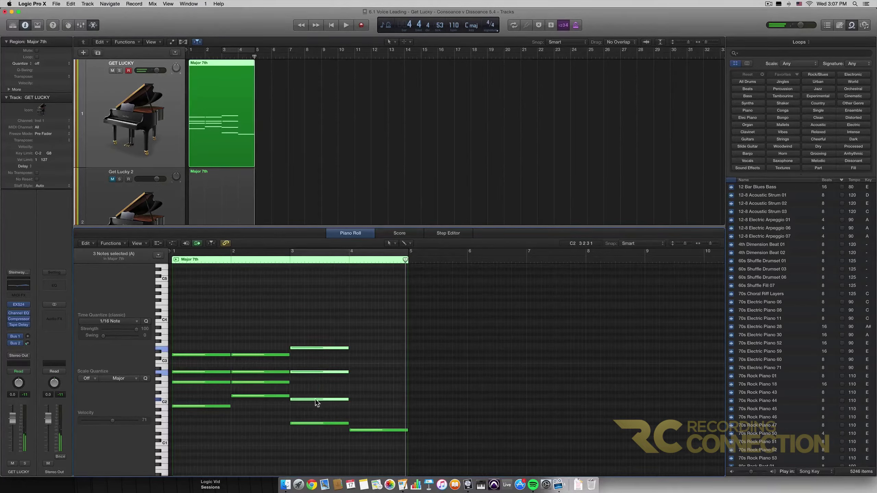
{"action": "key", "text": "space"}
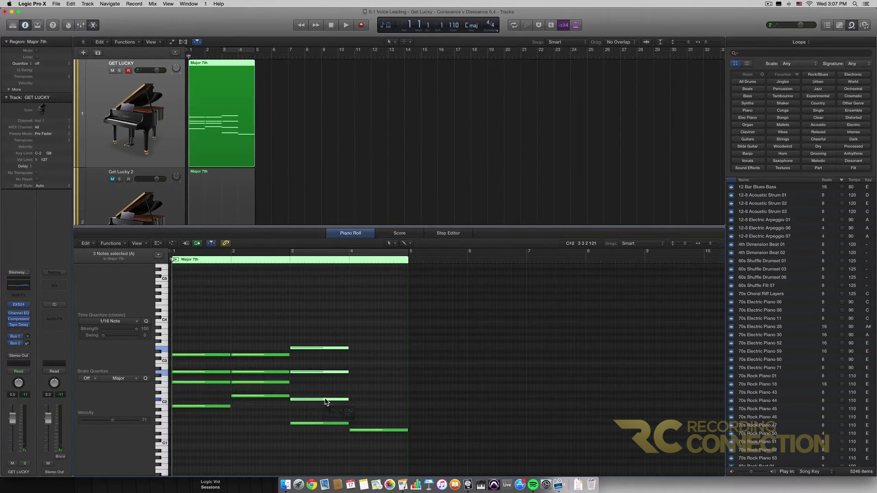
Mute the E1 in bar 4 and copy bar 3's F#1 root up one octave to F#2
{"action": "left_click_drag", "start_coordinate": [383, 404], "coordinate": [391, 439]}
{"action": "key", "text": "ctrl+m"}
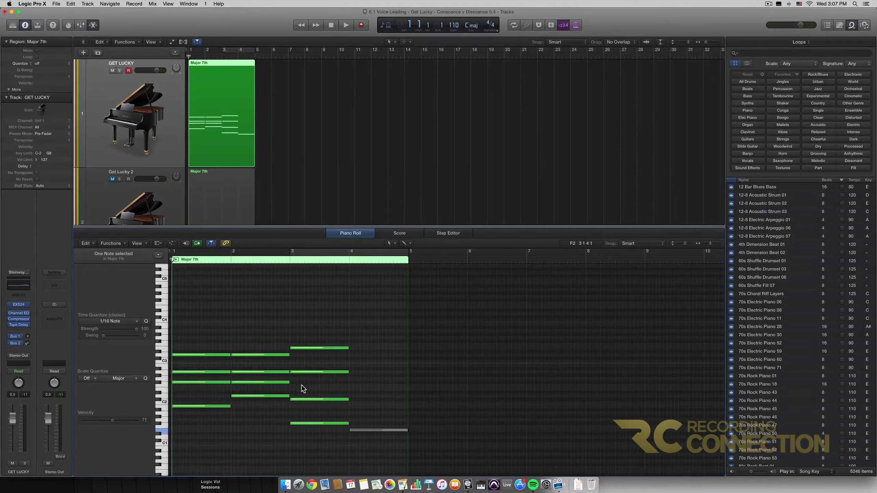
{"action": "left_click", "coordinate": [317, 424]}
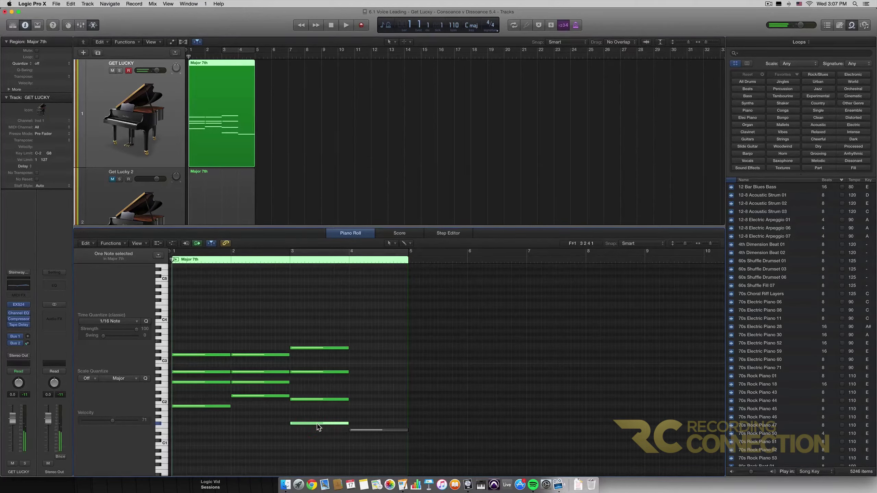
{"action": "left_click_drag", "start_coordinate": [315, 425], "coordinate": [318, 386]}
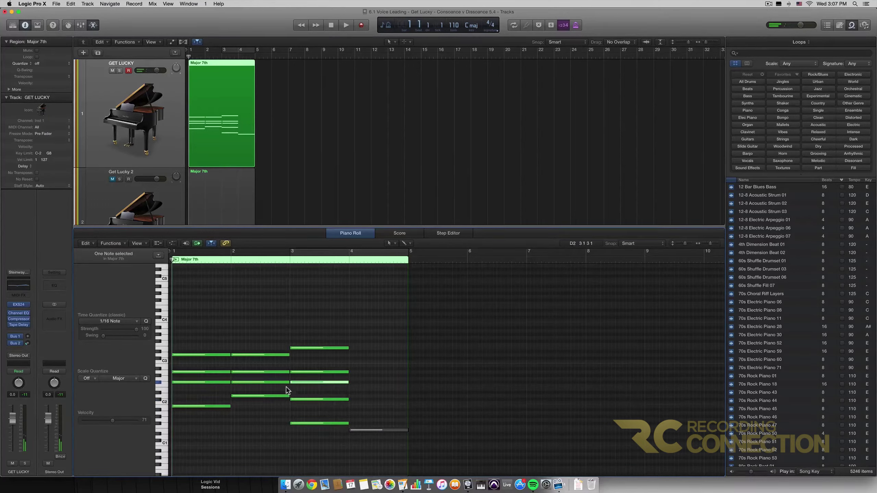
Select the F#2 notes shared by bars 1 to 3 and play the three chords from the start
{"action": "left_click_drag", "start_coordinate": [217, 378], "coordinate": [306, 384]}
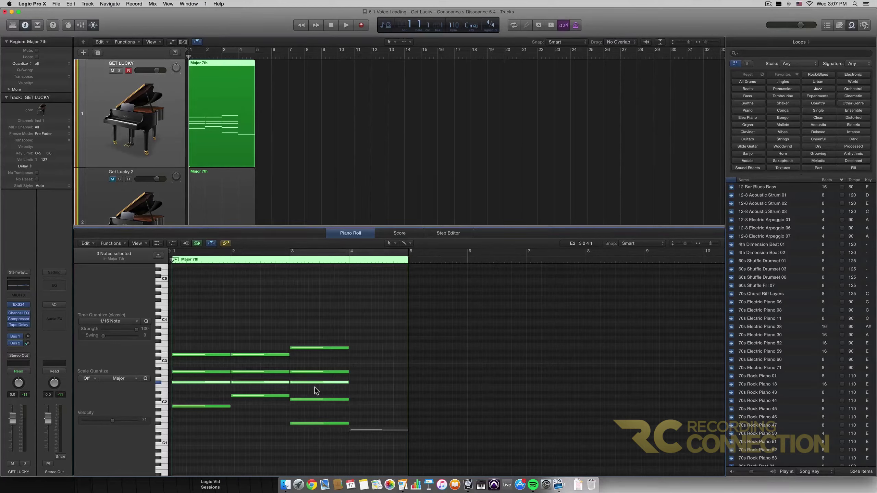
{"action": "key", "text": "space"}
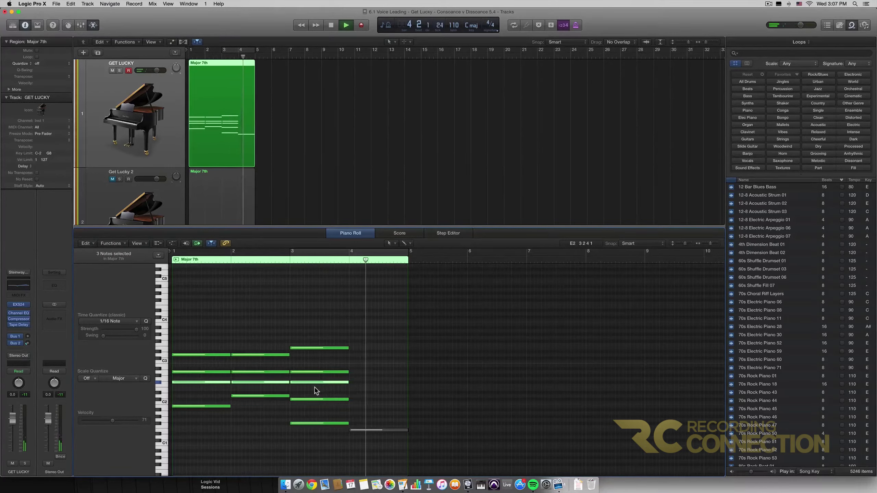
{"action": "key", "text": "space"}
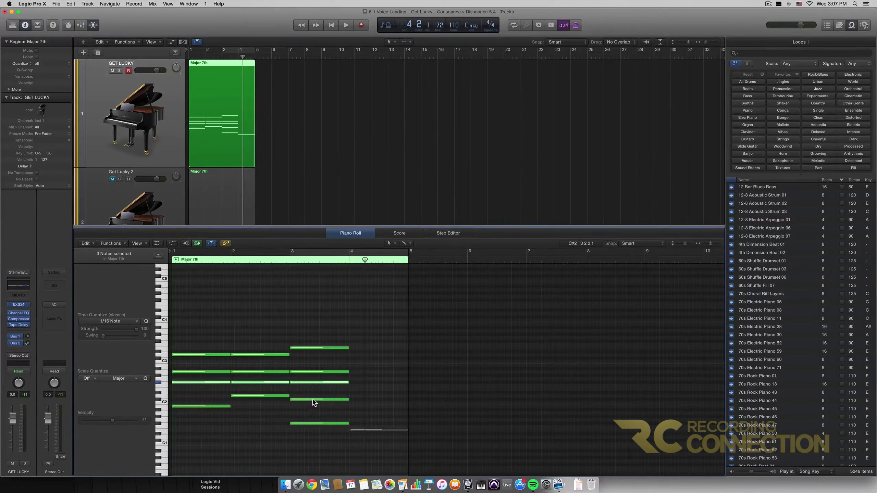
Check the C#2 in the bar 3 chord, and unmute the E1 root in bar 4
{"action": "left_click", "coordinate": [311, 399]}
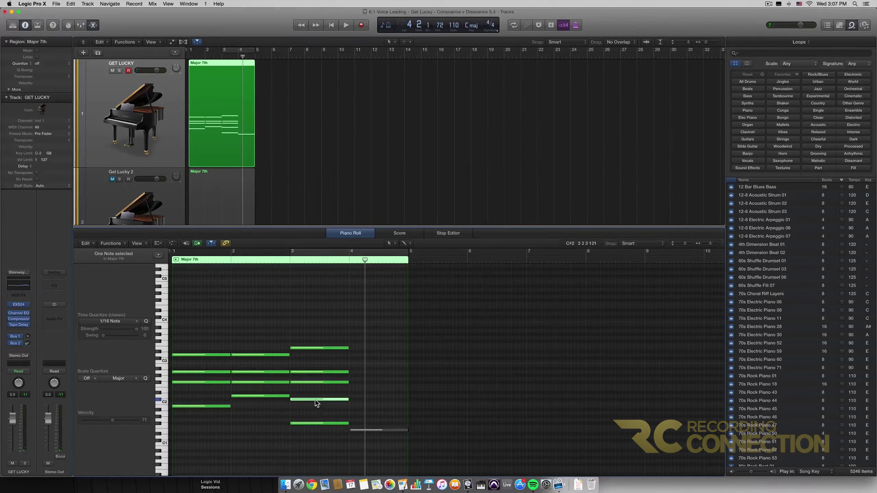
{"action": "mouse_move", "coordinate": [327, 404]}
{"action": "left_click", "coordinate": [386, 432]}
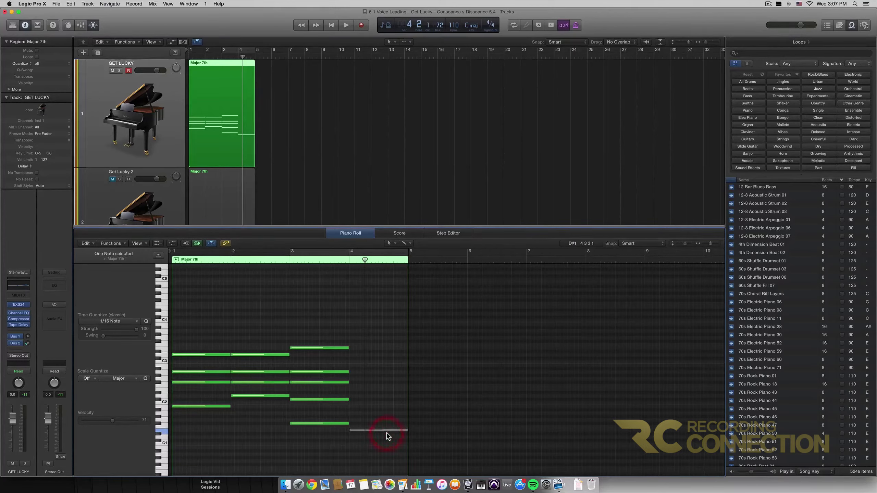
{"action": "key", "text": "ctrl+m"}
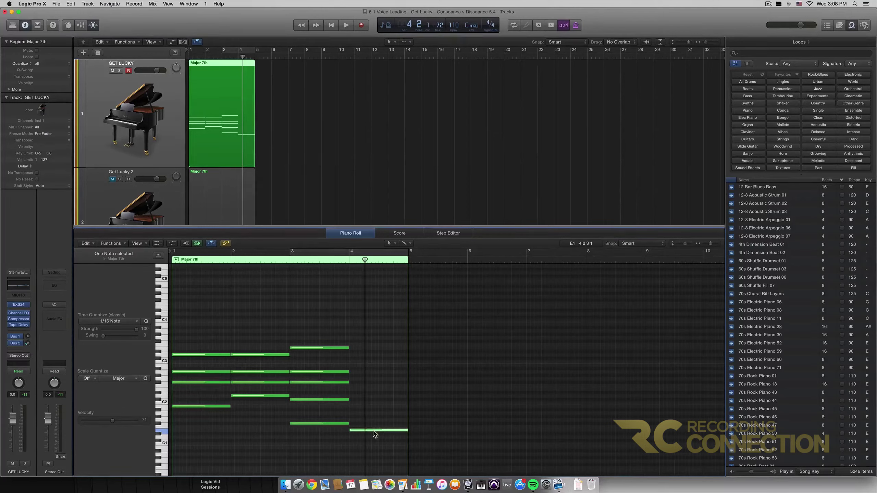
Add G#1, B1 and E2 above the E1 root in bar 4 and play the progression from bar 3
{"action": "left_click_drag", "start_coordinate": [375, 432], "coordinate": [377, 391]}
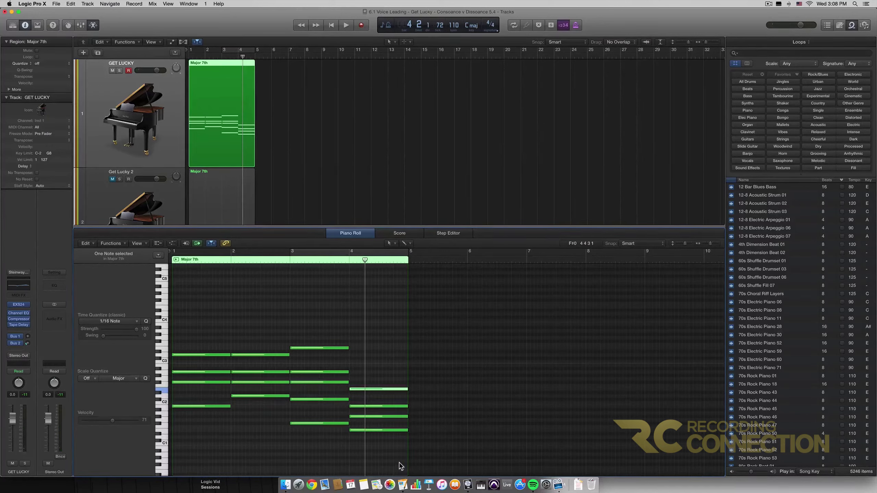
{"action": "left_click", "coordinate": [290, 260]}
{"action": "key", "text": "space"}
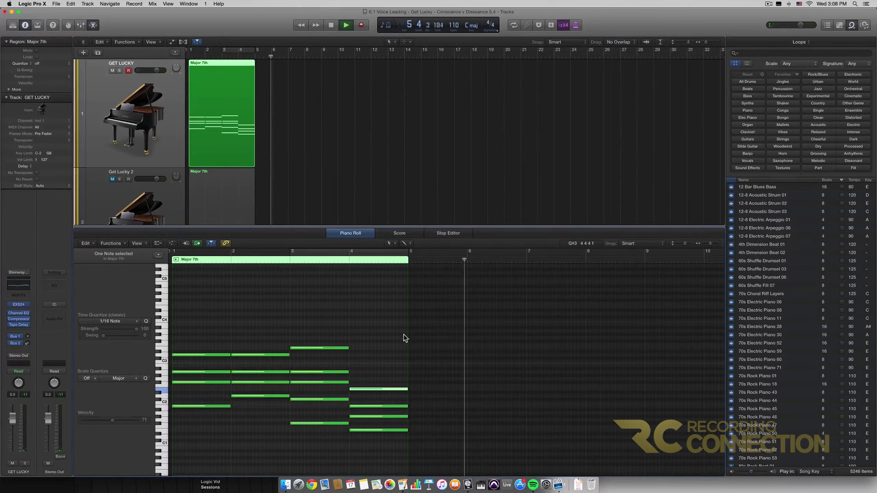
Stop playback and raise E2 and G#1 in the bar 4 chord by one octave to E3 and G#2
{"action": "key", "text": "space"}
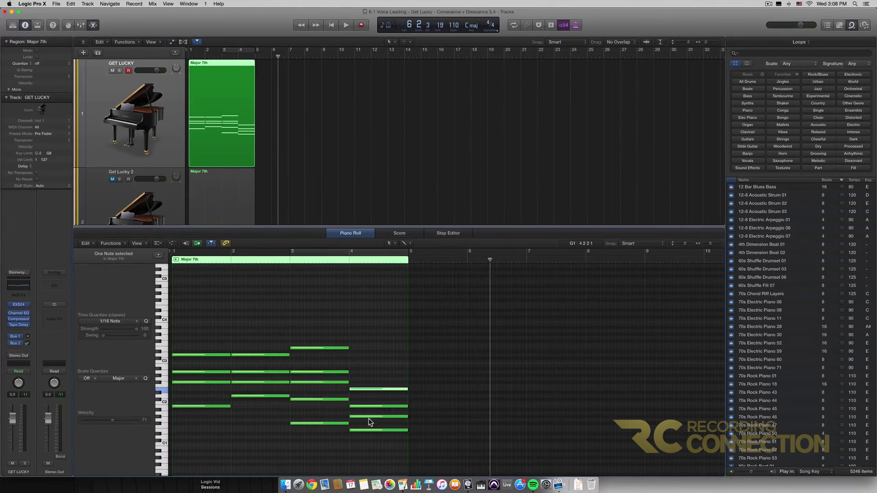
{"action": "mouse_move", "coordinate": [371, 420]}
{"action": "left_click", "coordinate": [319, 348]}
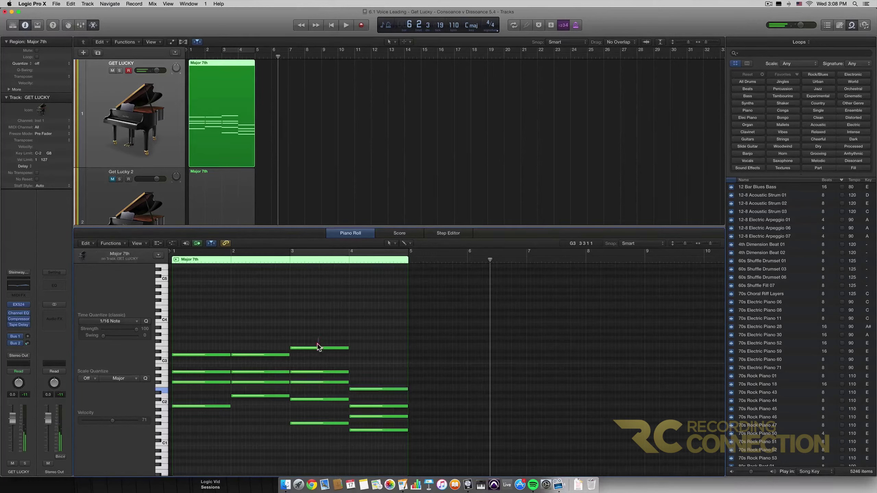
{"action": "left_click", "coordinate": [377, 389]}
{"action": "key", "text": "shift+alt+Up"}
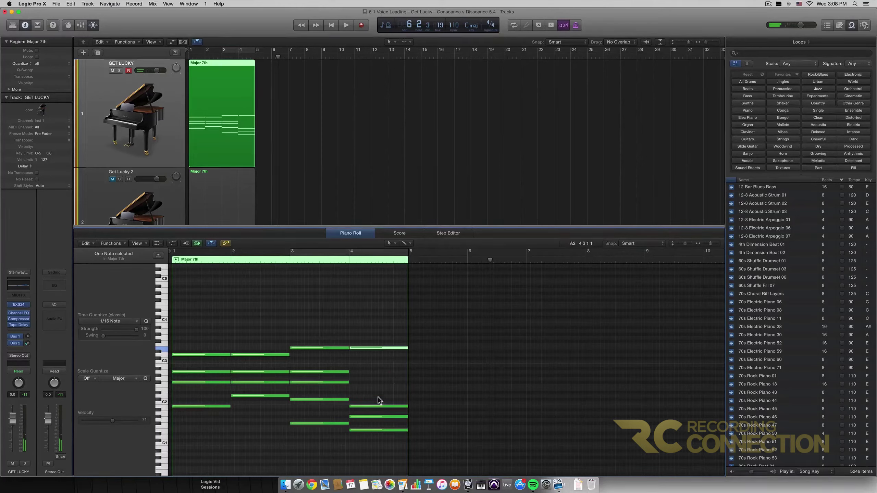
{"action": "left_click", "coordinate": [372, 416]}
{"action": "mouse_move", "coordinate": [381, 352]}
{"action": "key", "text": "alt+shift+Up"}
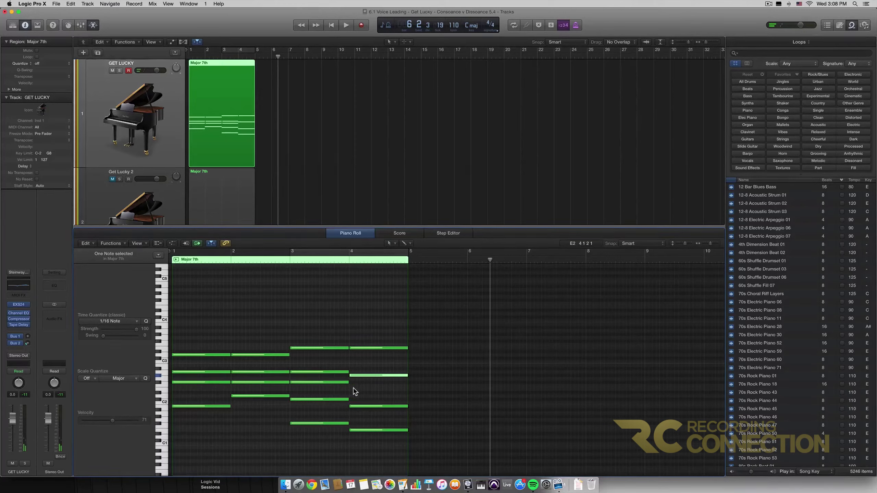
Audition the notes of the bar 3 and bar 4 chords to compare how each voice moves
{"action": "left_click", "coordinate": [329, 382]}
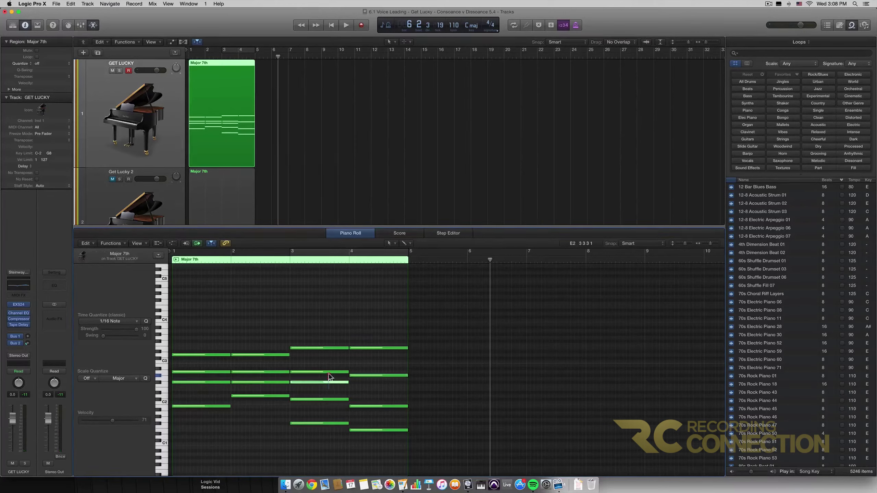
{"action": "left_click", "coordinate": [328, 373], "text": "shift"}
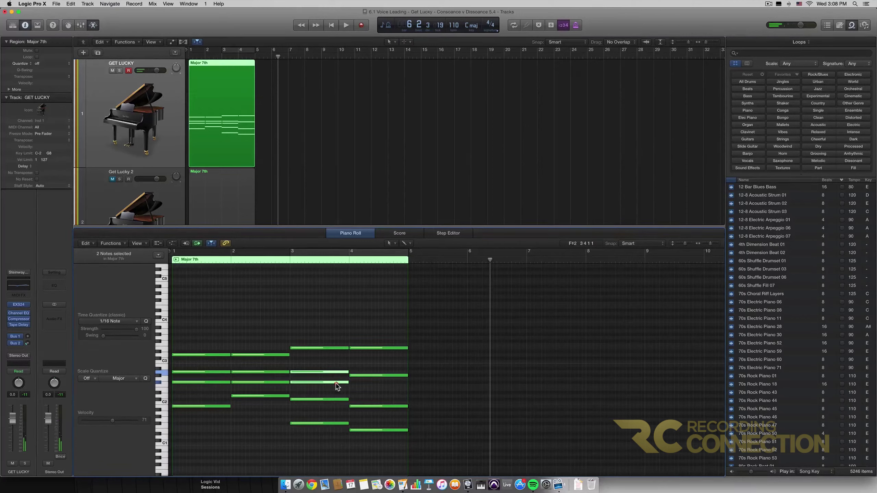
{"action": "left_click", "coordinate": [339, 364]}
{"action": "left_click", "coordinate": [335, 382]}
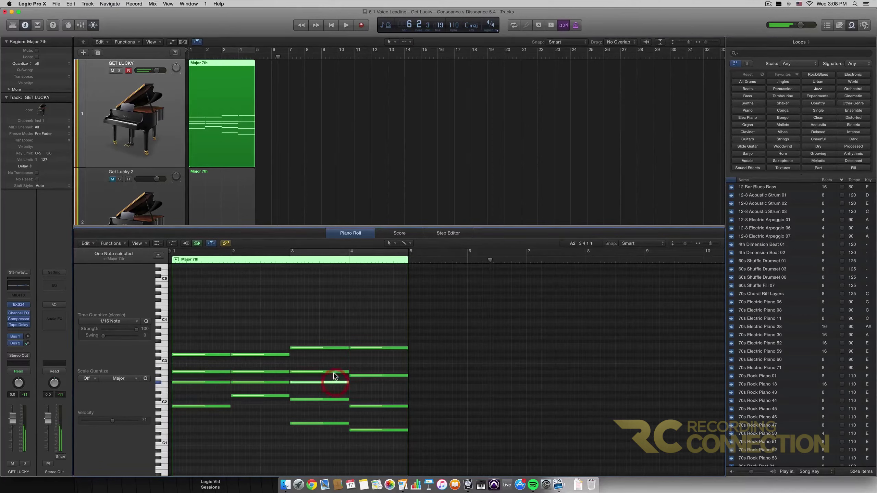
{"action": "left_click", "coordinate": [333, 372]}
{"action": "left_click", "coordinate": [363, 375]}
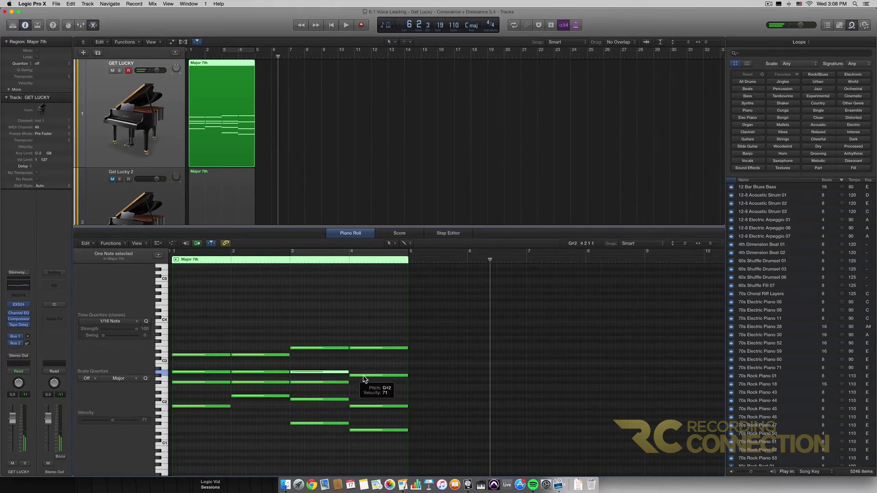
{"action": "left_click", "coordinate": [328, 399]}
{"action": "left_click", "coordinate": [371, 406]}
{"action": "left_click", "coordinate": [323, 423]}
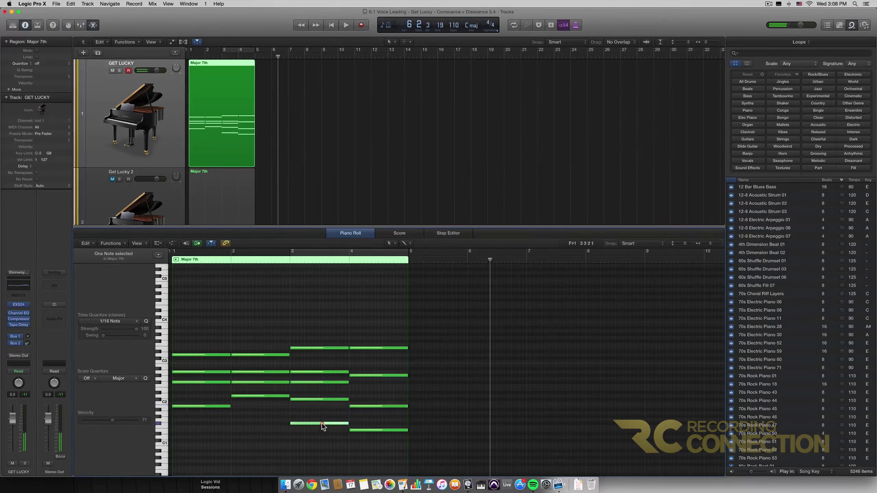
{"action": "left_click", "coordinate": [365, 429]}
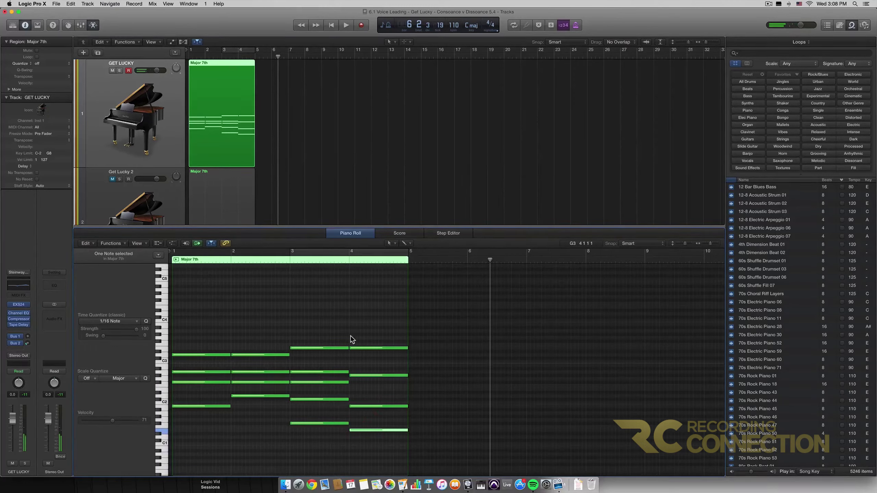
Return the playhead to the start and delete the Major 7th region from the Get Lucky 2 track
{"action": "key", "text": "Return"}
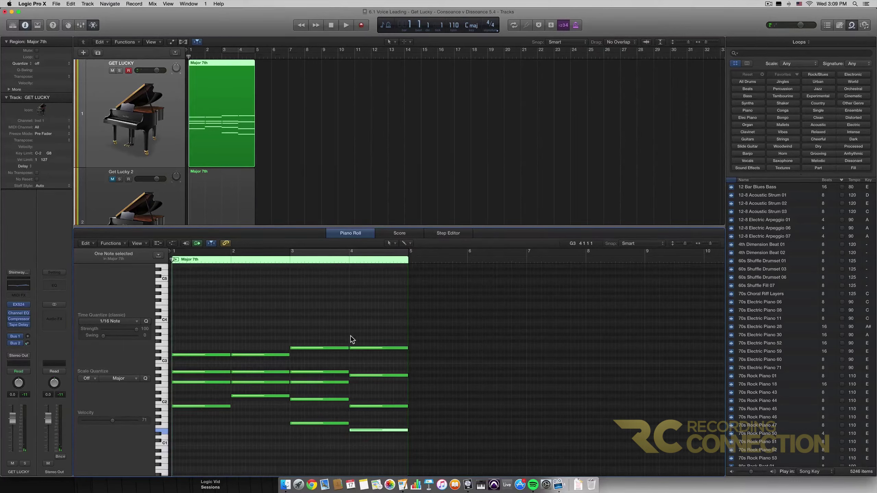
{"action": "scroll", "coordinate": [172, 195], "scroll_direction": "down", "scroll_amount": 3}
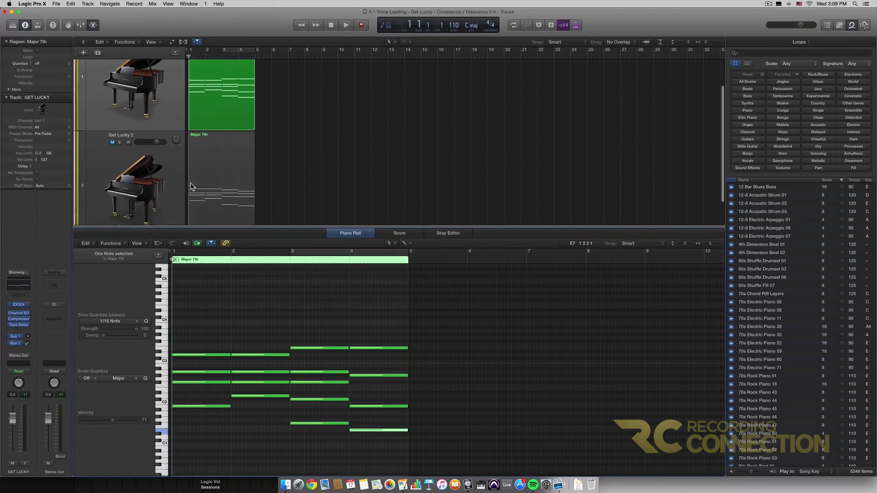
{"action": "left_click", "coordinate": [171, 160]}
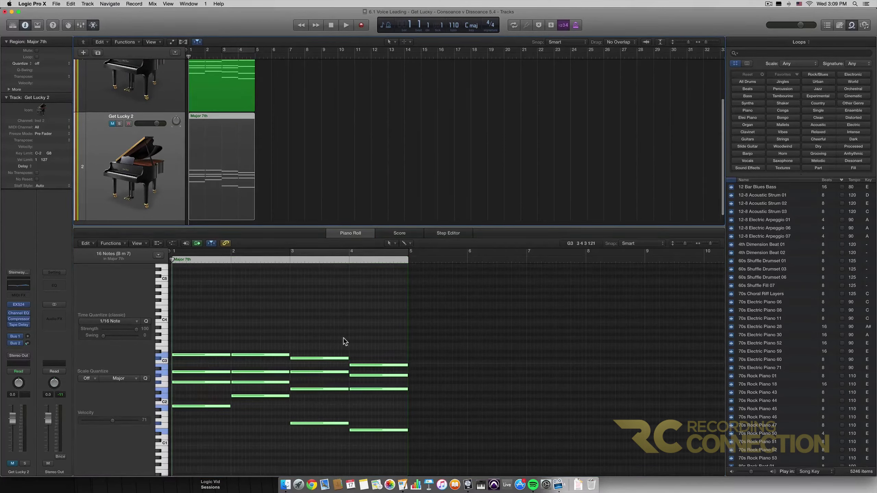
{"action": "key", "text": "Delete"}
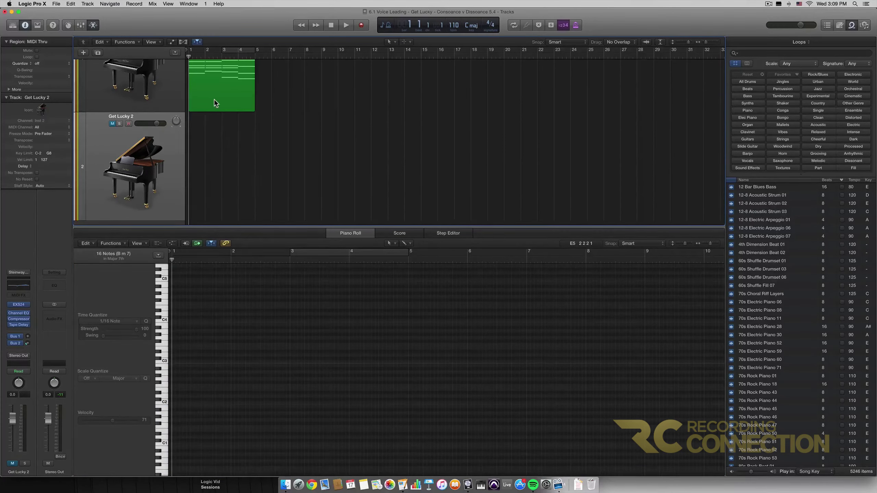
Create an empty four-bar MIDI region from bar 1 on the Get Lucky 2 track and unmute the track
{"action": "right_click", "coordinate": [195, 143]}
{"action": "left_click", "coordinate": [209, 143]}
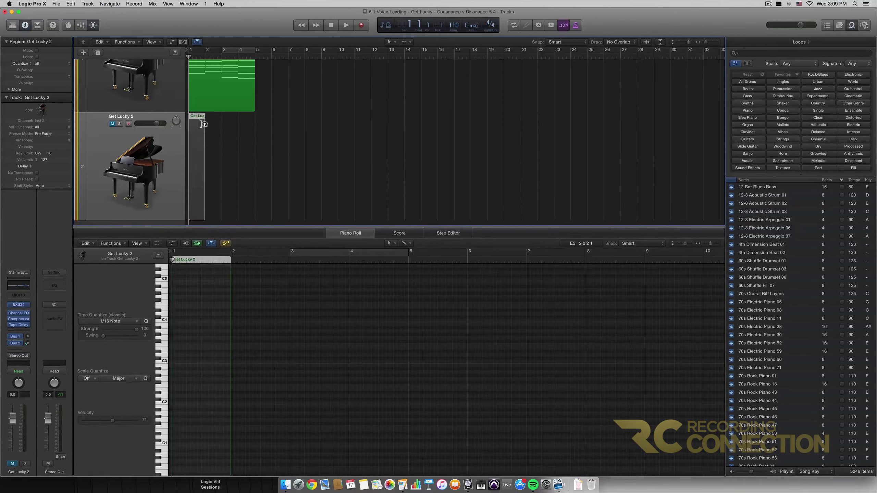
{"action": "scroll", "coordinate": [201, 172], "scroll_direction": "up", "scroll_amount": 1}
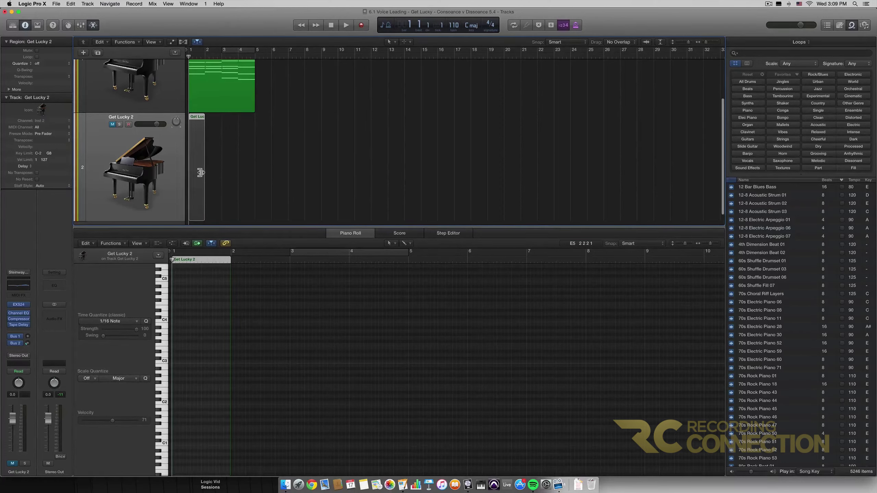
{"action": "left_click_drag", "start_coordinate": [200, 172], "coordinate": [254, 172]}
{"action": "left_click", "coordinate": [112, 124]}
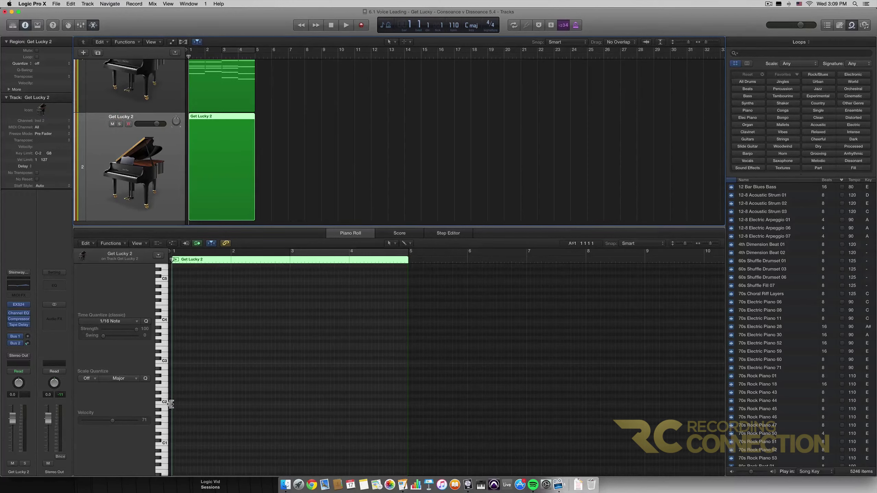
Build a one-bar F#m7 chord from F#1, A1, C#2 and E2, and move it to bar 3
{"action": "right_click", "coordinate": [172, 429]}
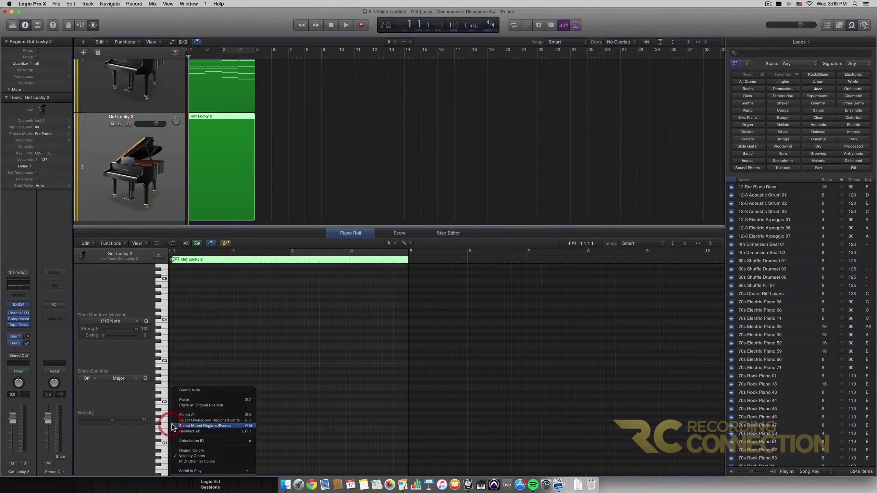
{"action": "left_click", "coordinate": [189, 391]}
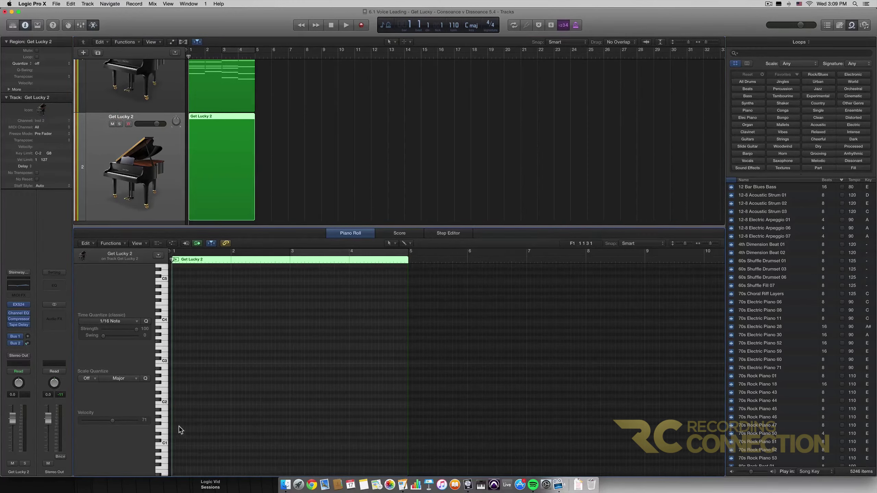
{"action": "right_click", "coordinate": [176, 426]}
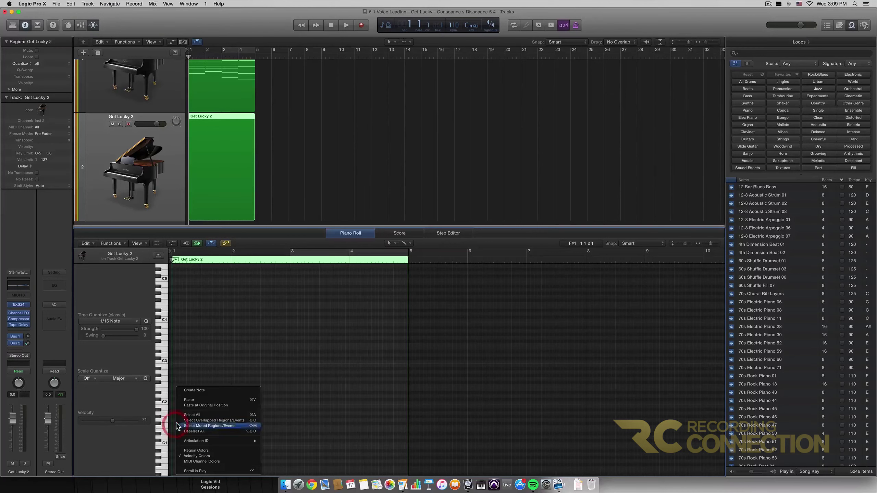
{"action": "left_click", "coordinate": [189, 391]}
{"action": "mouse_move", "coordinate": [187, 427]}
{"action": "left_mouse_down"}
{"action": "mouse_move", "coordinate": [186, 393]}
{"action": "mouse_move", "coordinate": [202, 435]}
{"action": "left_mouse_up"}
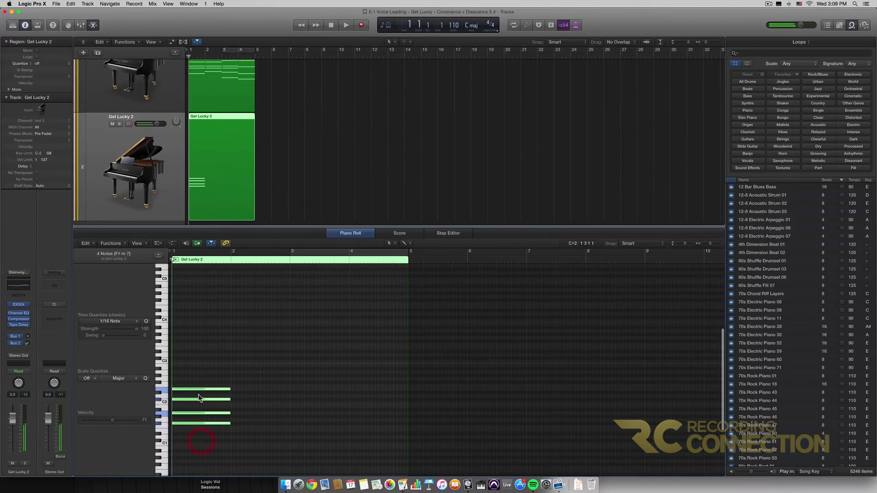
{"action": "left_click_drag", "start_coordinate": [193, 390], "coordinate": [310, 391]}
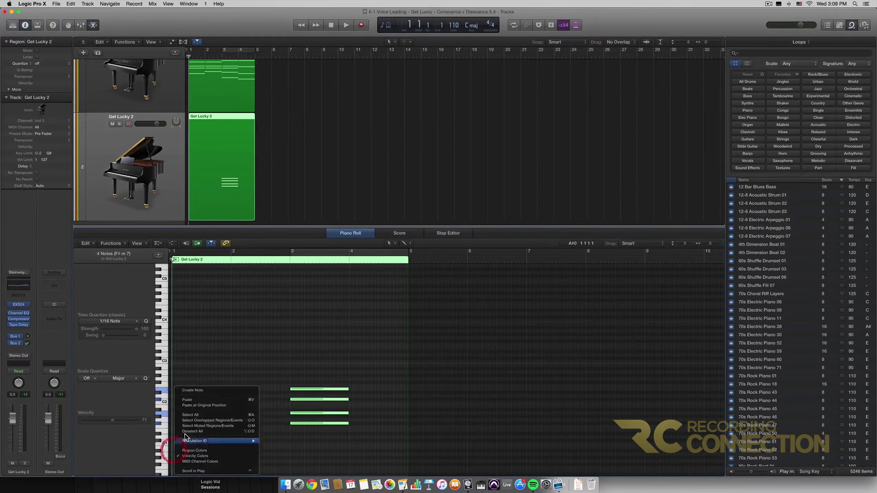
Build a one-bar Bm7 chord in bar 1 from B1, D2, F#2 and A2
{"action": "left_click", "coordinate": [191, 390]}
{"action": "left_click_drag", "start_coordinate": [182, 454], "coordinate": [189, 373]}
{"action": "left_click_drag", "start_coordinate": [199, 433], "coordinate": [199, 363]}
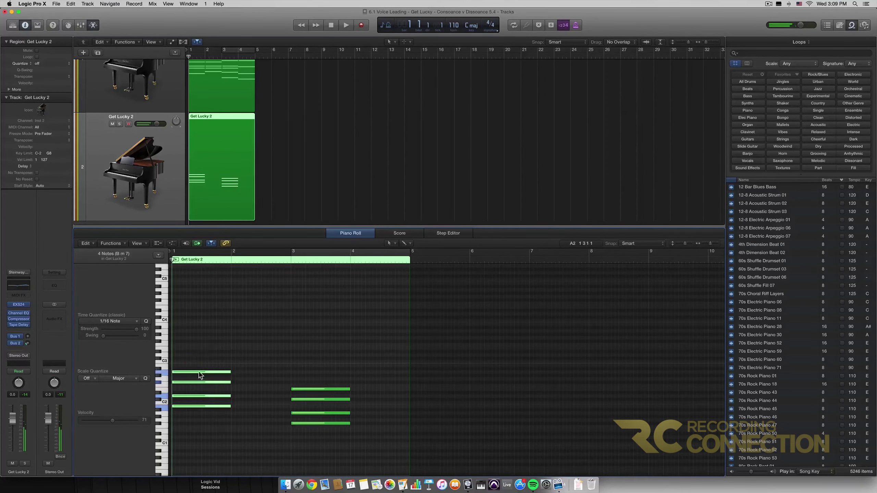
Copy the bar 1 chord to bar 2 and delete B1 from the copy
{"action": "left_click_drag", "start_coordinate": [200, 407], "coordinate": [259, 410]}
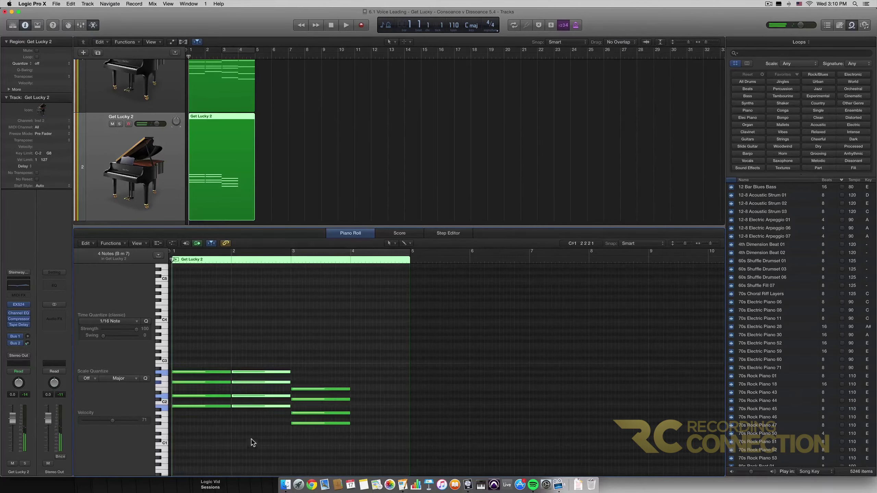
{"action": "left_click", "coordinate": [252, 406]}
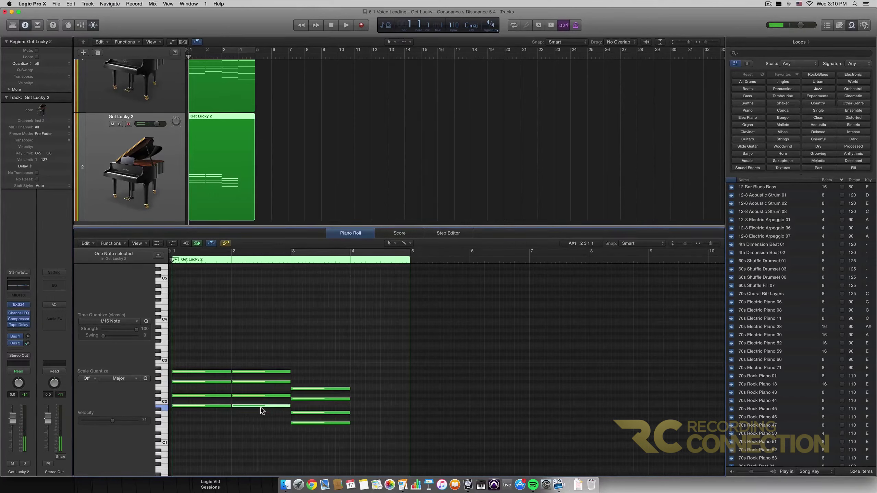
{"action": "key", "text": "Delete"}
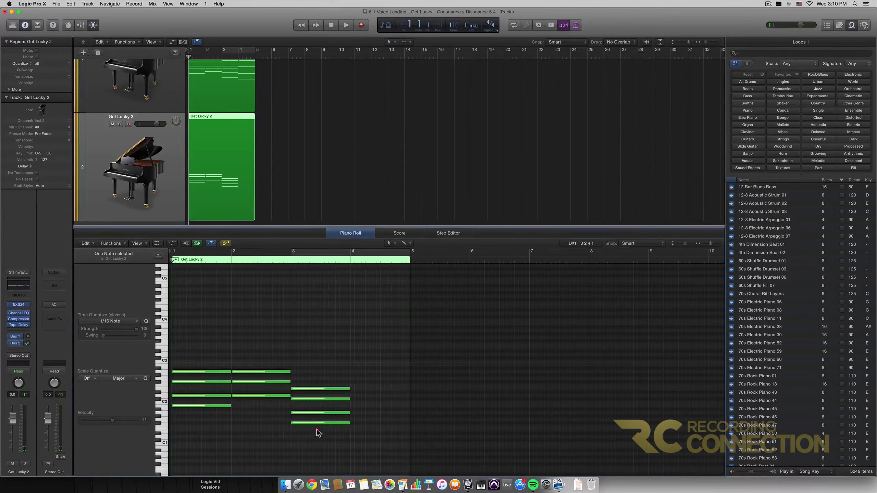
Raise the whole F#m7 chord in bar 3 by one octave
{"action": "left_click_drag", "start_coordinate": [318, 432], "coordinate": [317, 368]}
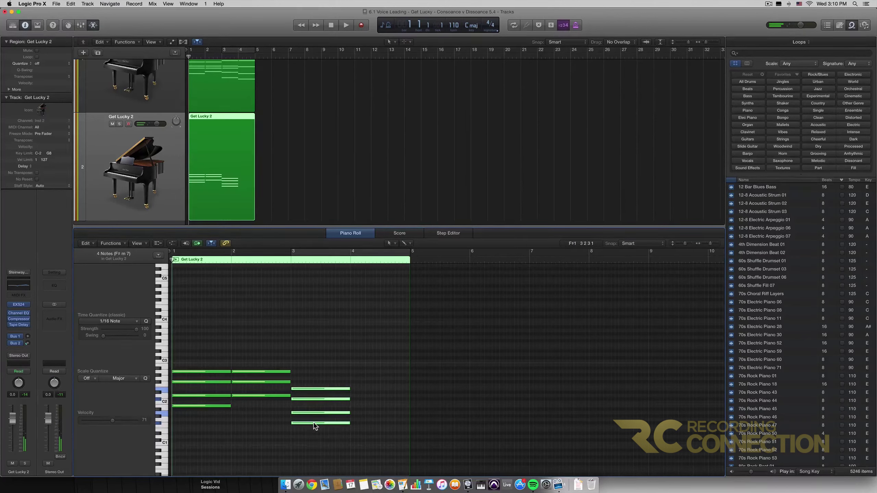
{"action": "key", "text": "alt+shift+Up"}
{"action": "left_click", "coordinate": [316, 328]}
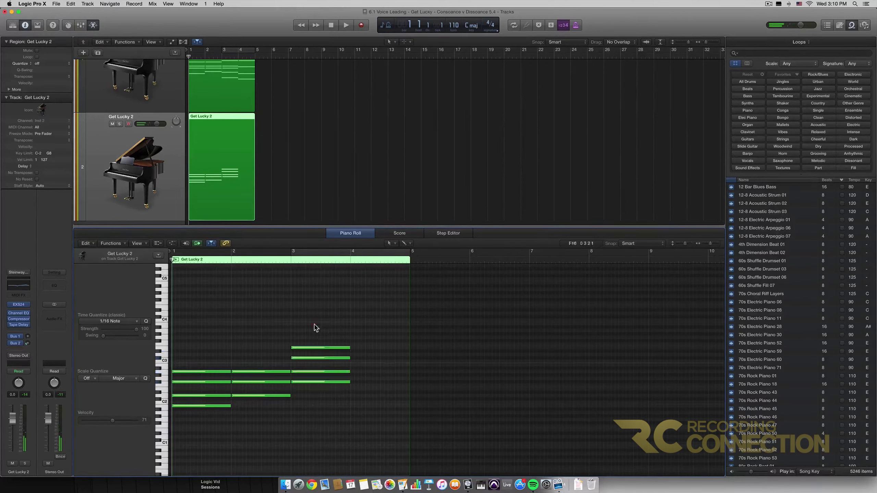
Copy the bar 3 chord to bar 4 and reshape it into an E chord of E2, G#2, B2 and E3
{"action": "left_click_drag", "start_coordinate": [328, 323], "coordinate": [329, 384]}
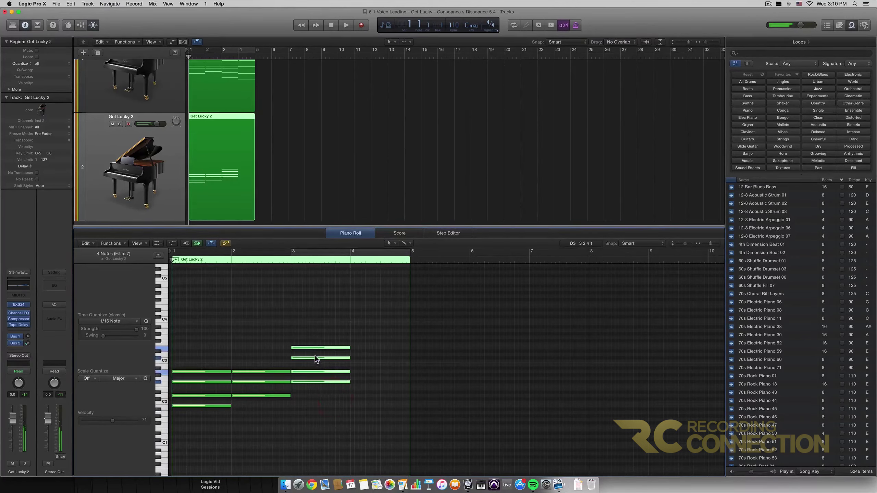
{"action": "left_click_drag", "start_coordinate": [311, 349], "coordinate": [375, 348]}
{"action": "left_click", "coordinate": [366, 415]}
{"action": "left_click", "coordinate": [369, 354]}
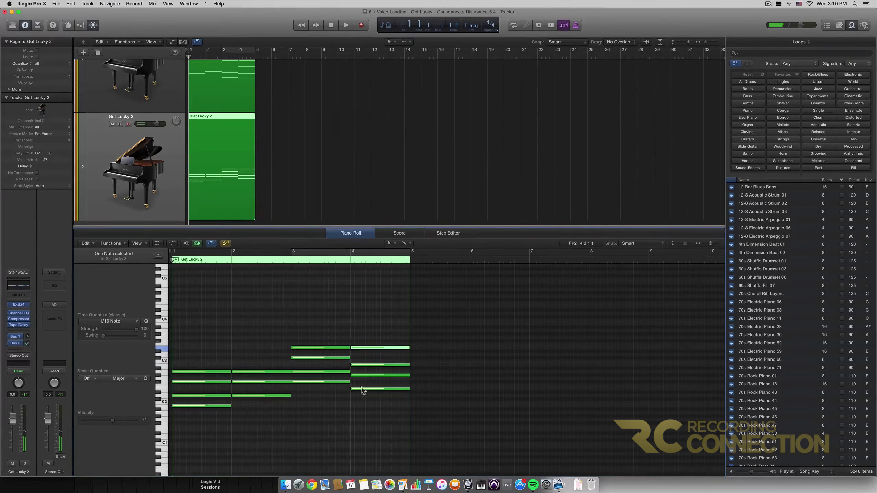
Mute the GET LUCKY track and play the Get Lucky 2 chords from the start
{"action": "scroll", "coordinate": [160, 208], "scroll_direction": "up", "scroll_amount": 5}
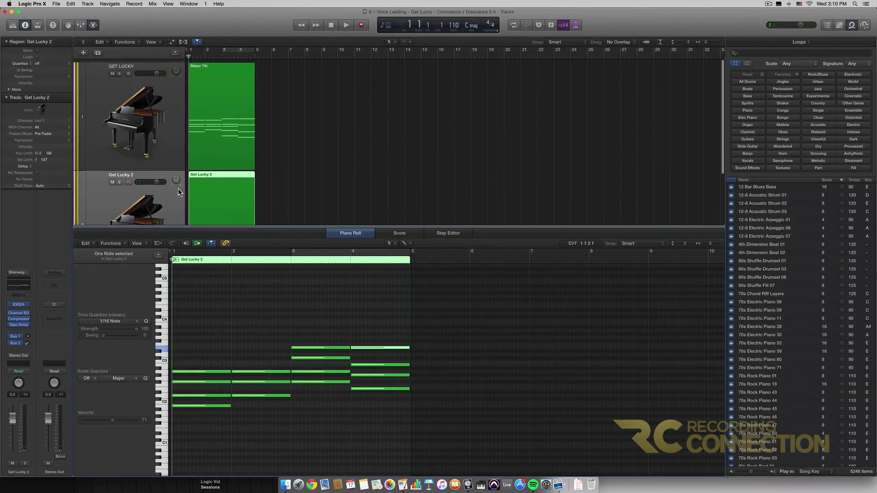
{"action": "left_click", "coordinate": [112, 71]}
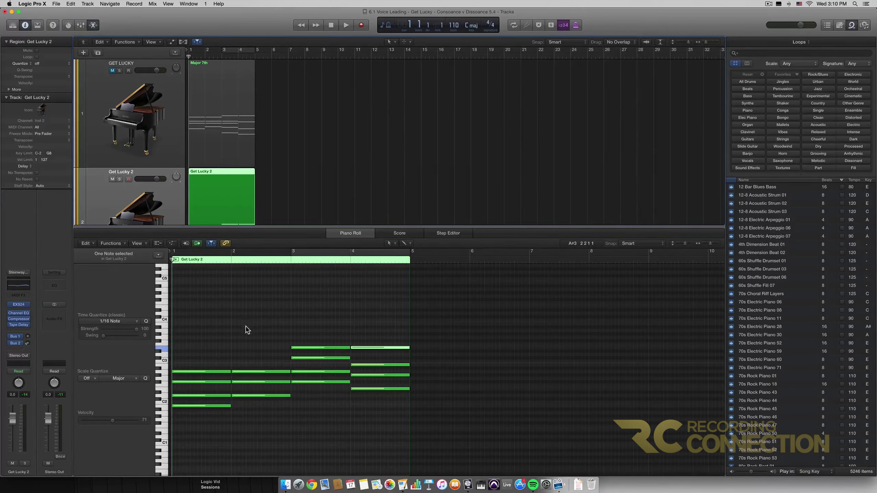
{"action": "key", "text": "space"}
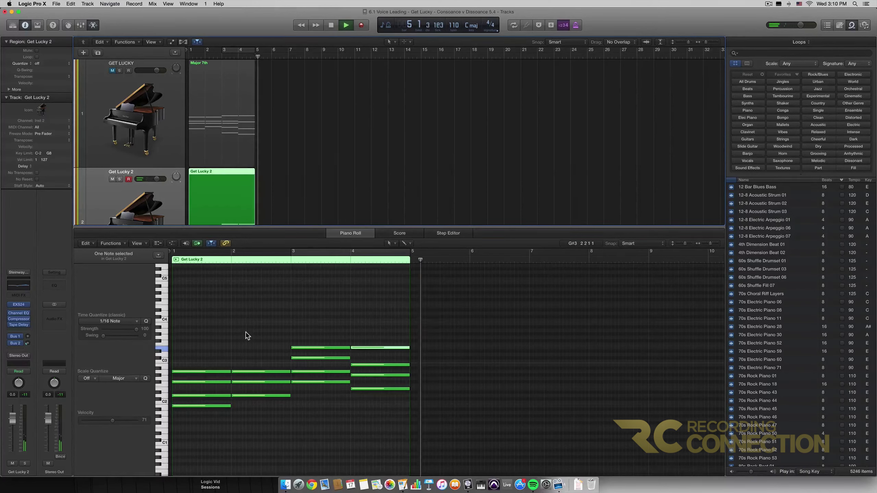
{"action": "key", "text": "space"}
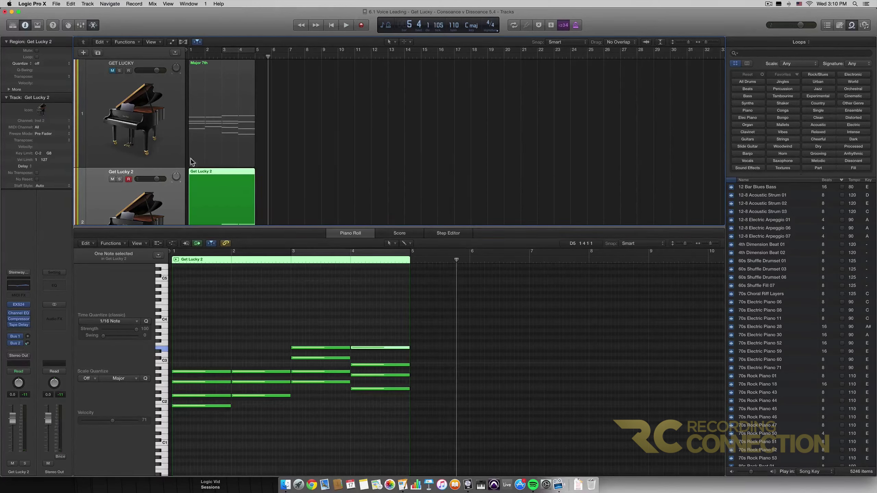
{"action": "scroll", "coordinate": [111, 184], "scroll_direction": "down", "scroll_amount": 3}
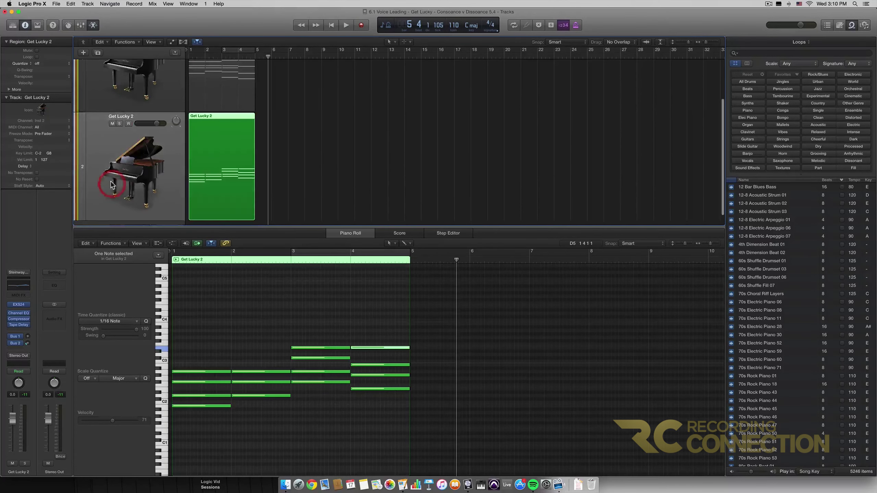
Mute the Get Lucky 2 track and unmute the GET LUCKY track
{"action": "left_click", "coordinate": [112, 126]}
{"action": "scroll", "coordinate": [121, 102], "scroll_direction": "up", "scroll_amount": 3}
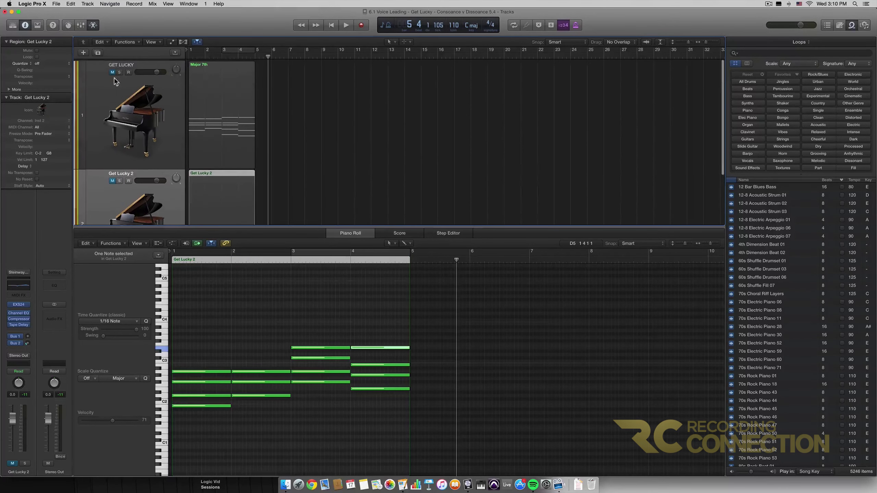
{"action": "left_click", "coordinate": [113, 71]}
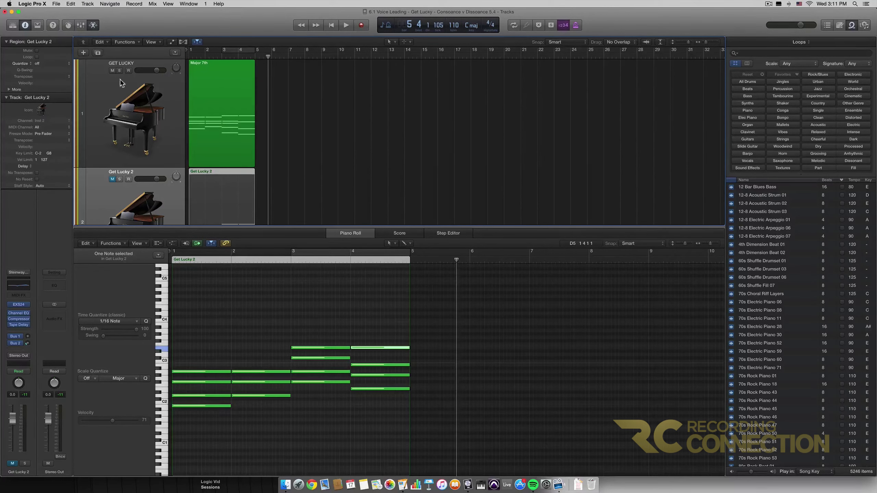
Show the GET LUCKY track's Major 7th region in the piano roll and play its chords through once from the start
{"action": "key", "text": "Return"}
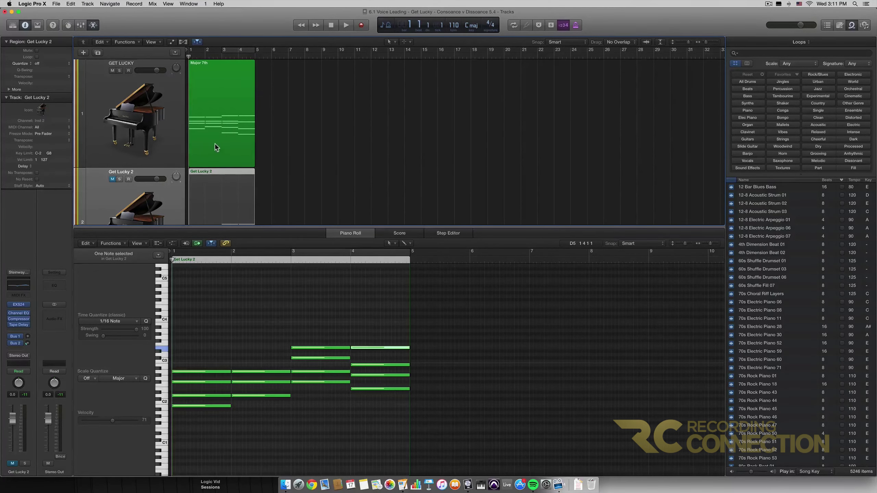
{"action": "left_click", "coordinate": [205, 147]}
{"action": "key", "text": "space"}
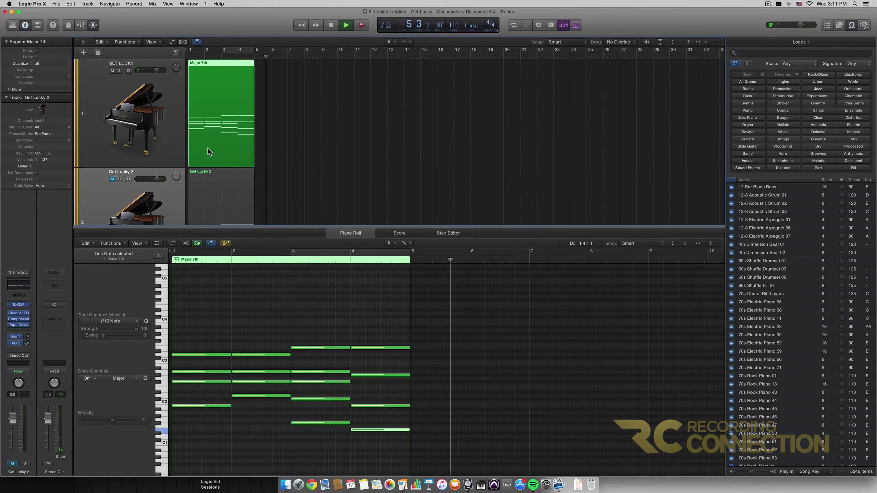
{"action": "key", "text": "space"}
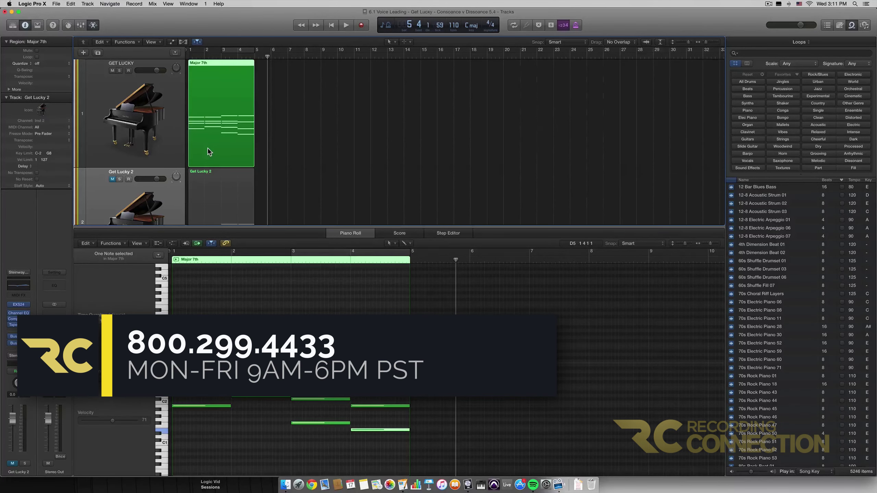
{"action": "scroll", "coordinate": [208, 149], "scroll_direction": "right", "scroll_amount": 2}
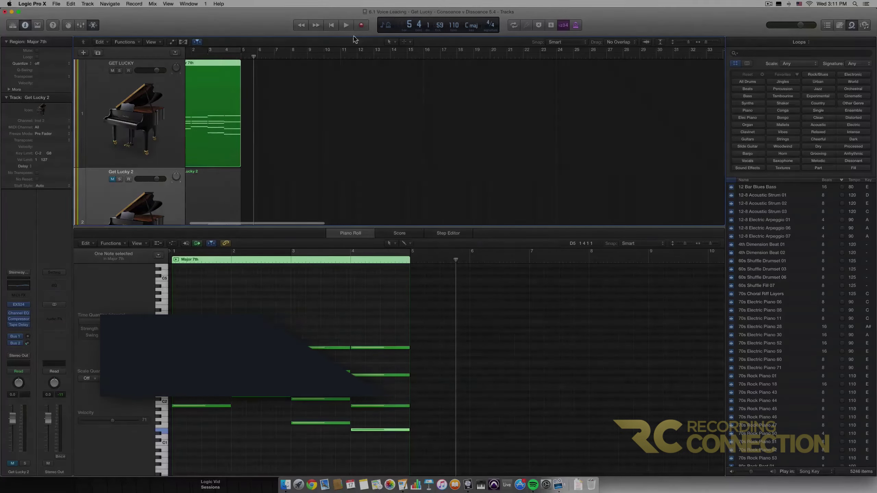